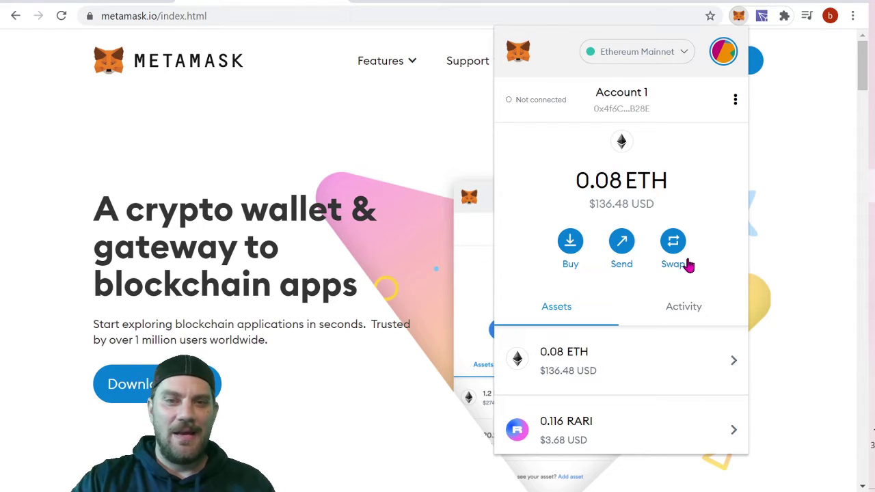
# Watch part of the "What is MetaMask?" video in full screen, then pause it and exit full screen.
pyautogui.click(815, 149)
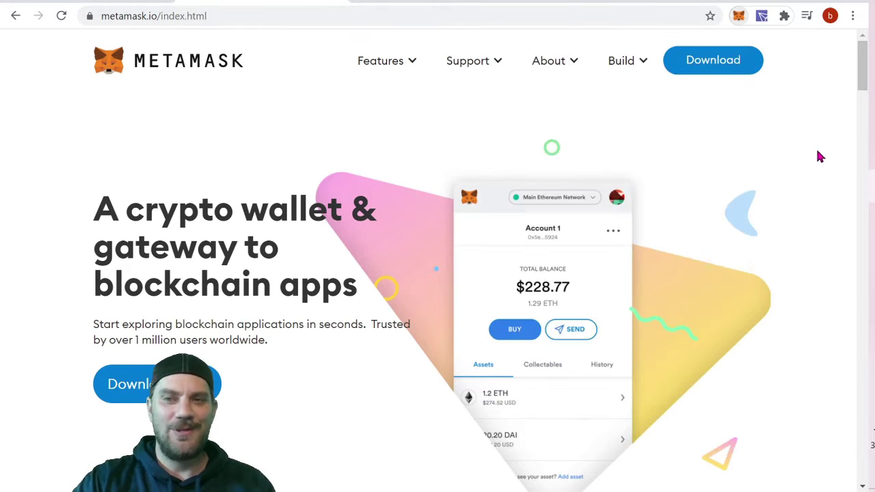
pyautogui.scroll(-5, 812, 188)
pyautogui.scroll(-15, 806, 200)
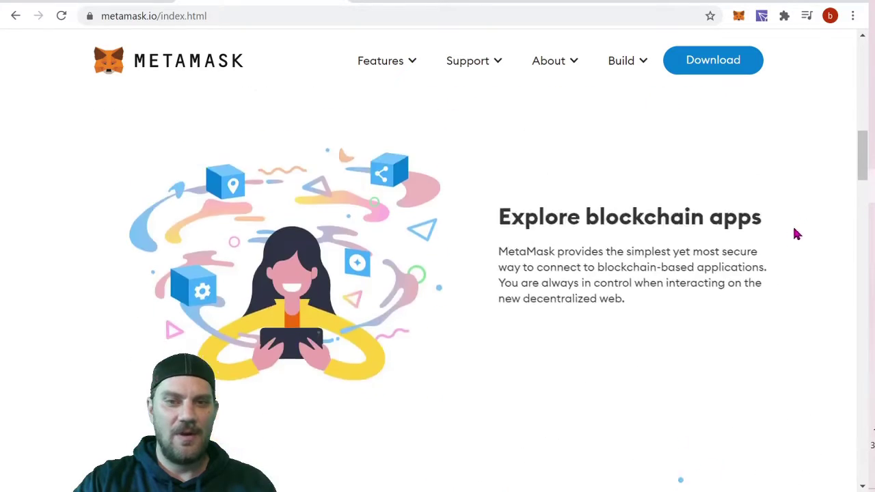
pyautogui.scroll(-10, 799, 239)
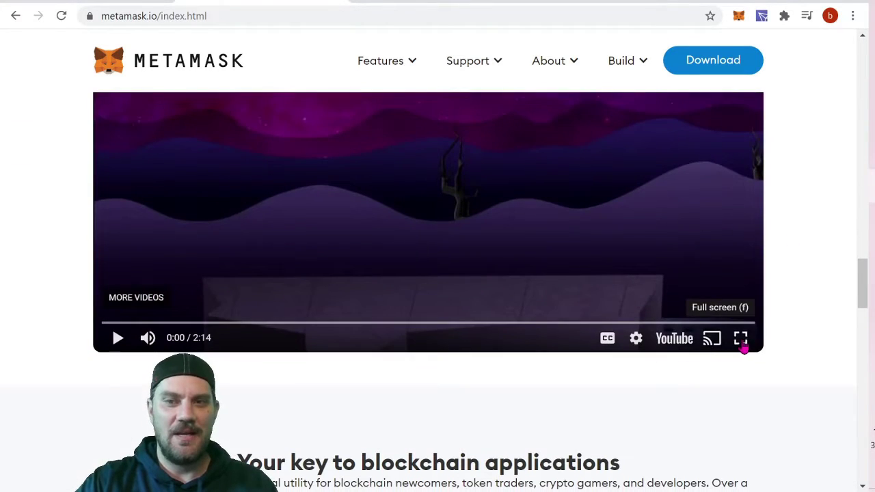
pyautogui.click(743, 345)
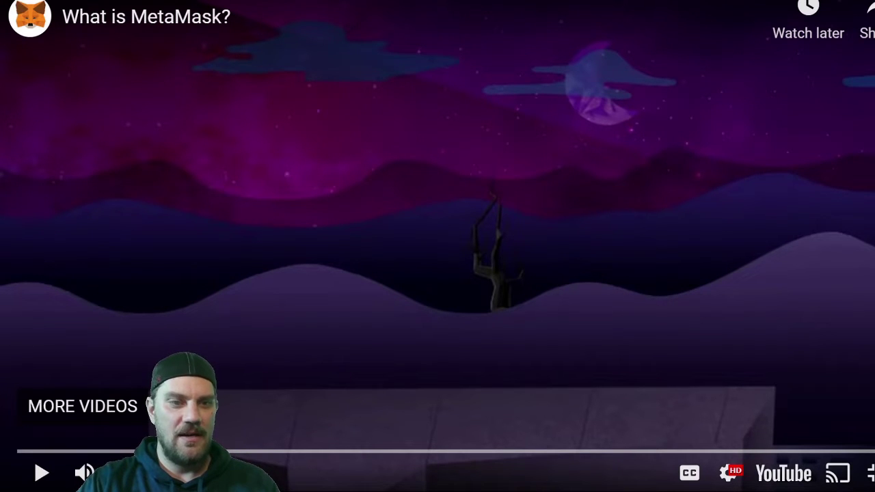
pyautogui.click(41, 472)
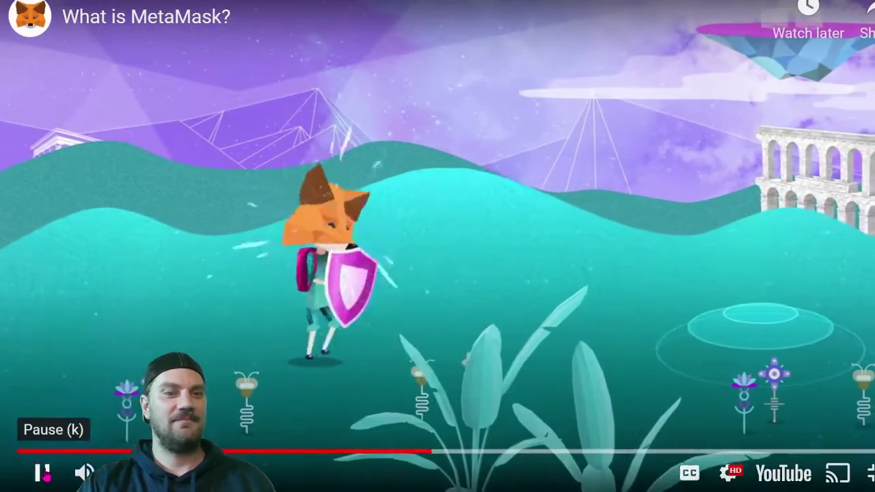
pyautogui.click(41, 473)
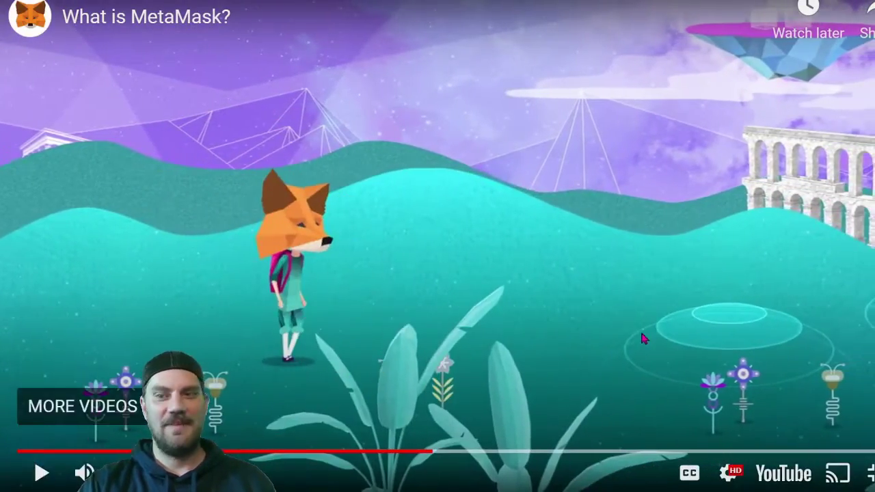
pyautogui.click(869, 473)
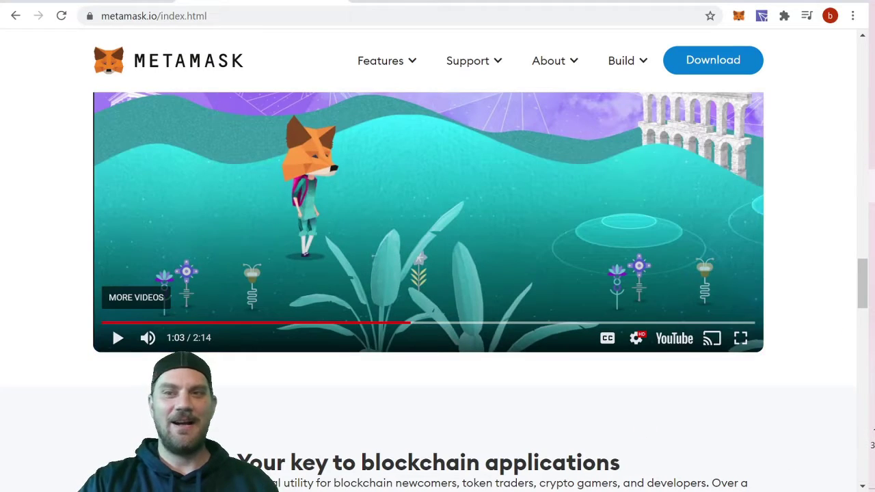
# Open the MetaMask wallet extension and expand it to the full-page view.
pyautogui.scroll(2, 820, 330)
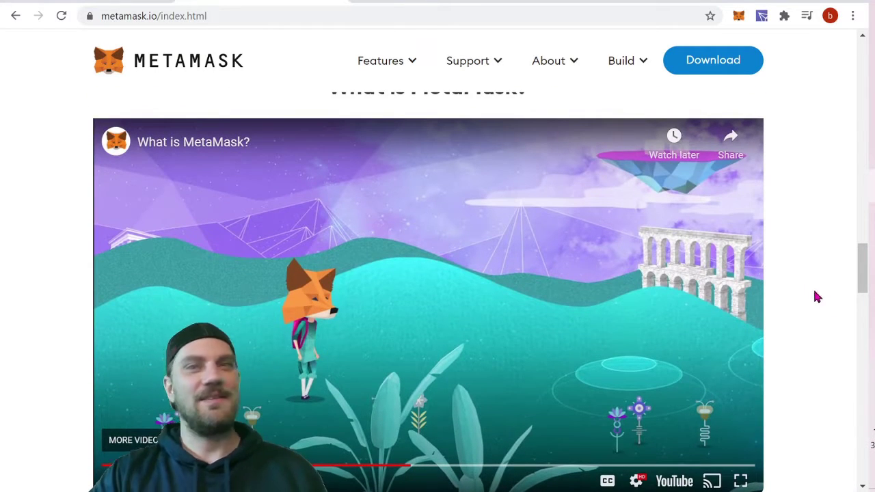
pyautogui.scroll(1, 813, 299)
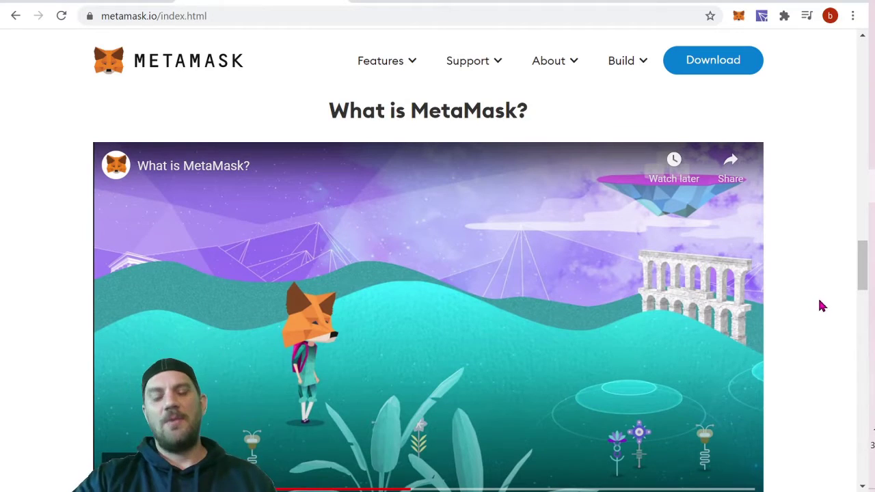
pyautogui.scroll(8, 817, 311)
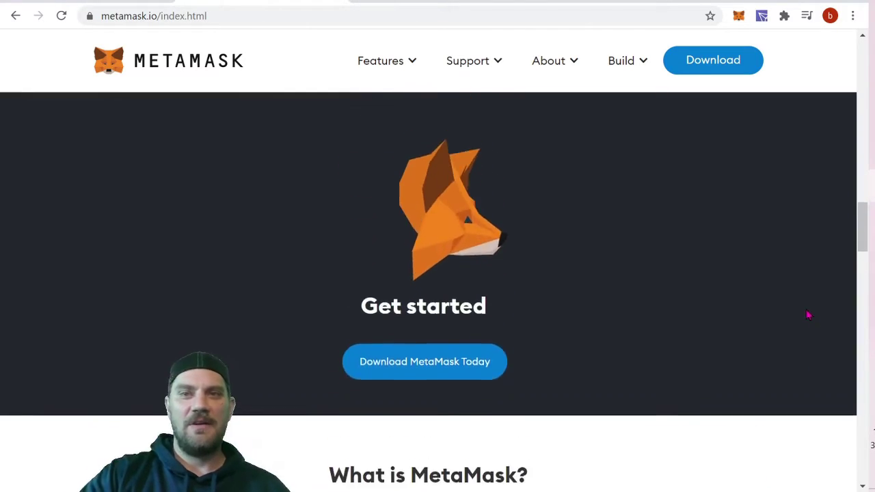
pyautogui.scroll(15, 817, 316)
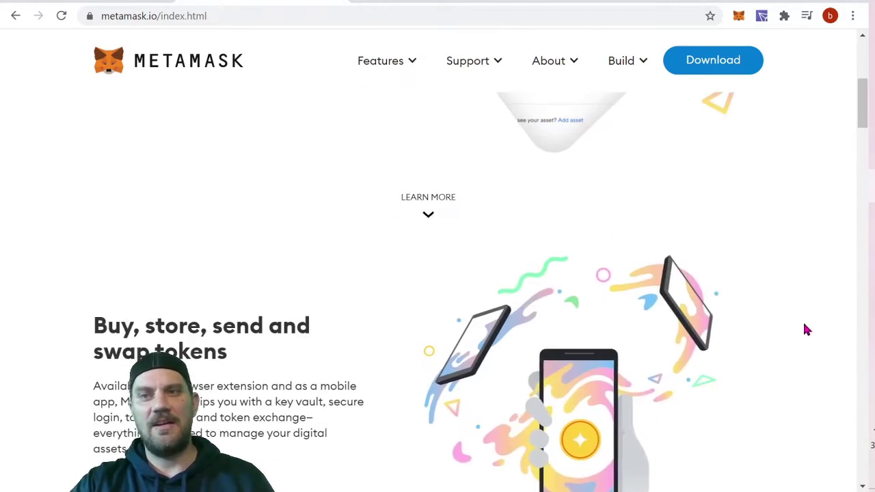
pyautogui.scroll(3, 799, 321)
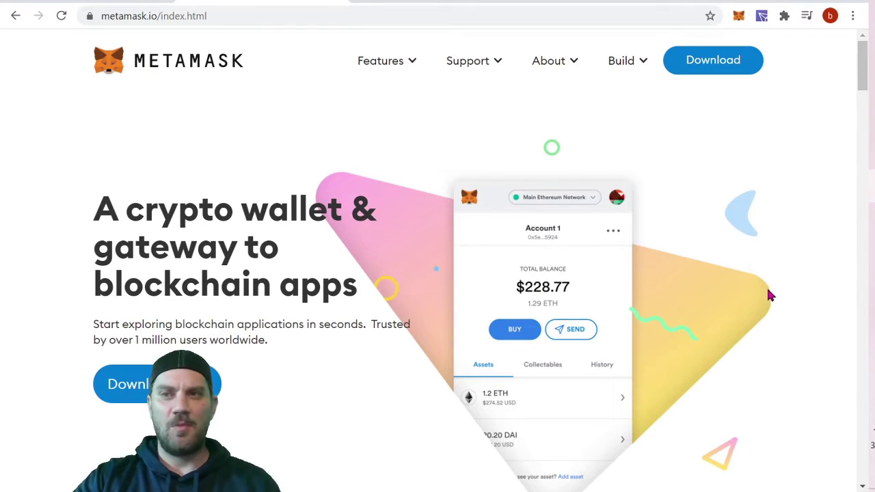
pyautogui.click(738, 19)
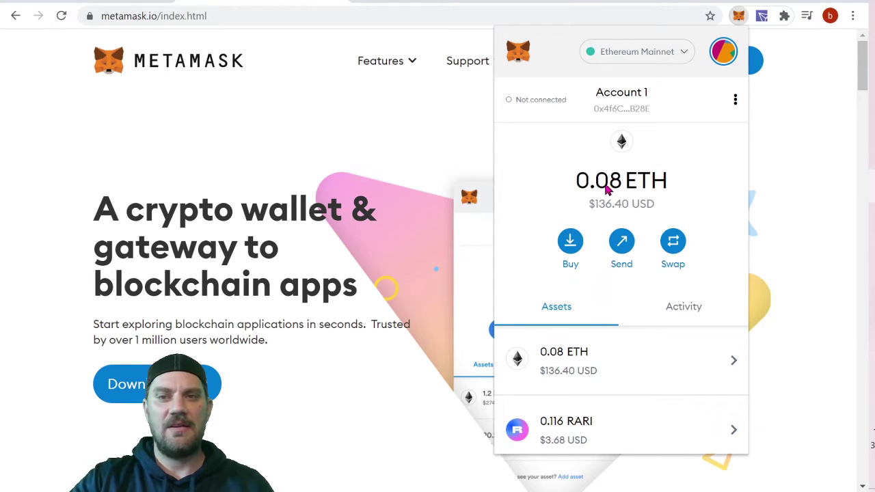
pyautogui.click(735, 100)
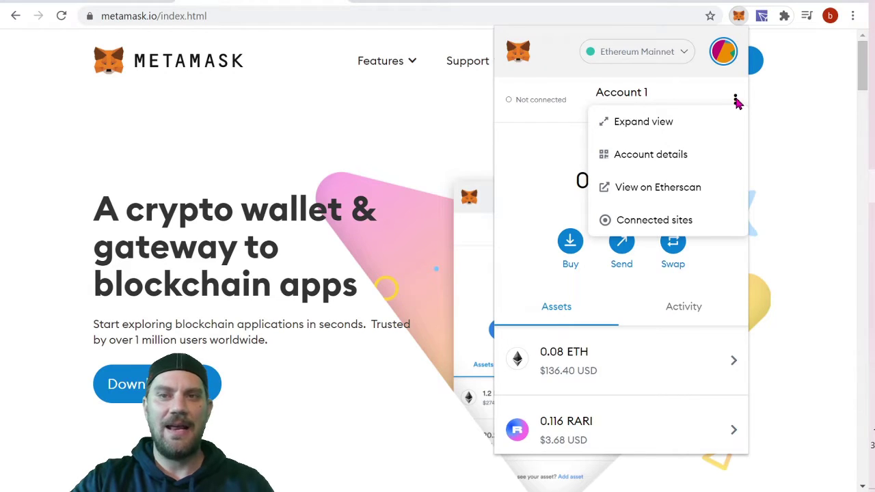
pyautogui.click(644, 130)
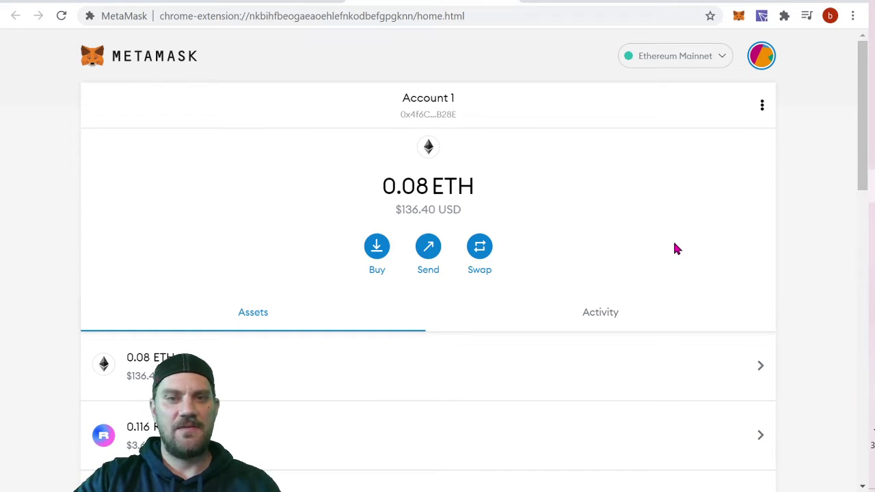
# Copy Account 1's wallet address from the account overview.
pyautogui.scroll(-1, 675, 249)
pyautogui.scroll(1, 675, 247)
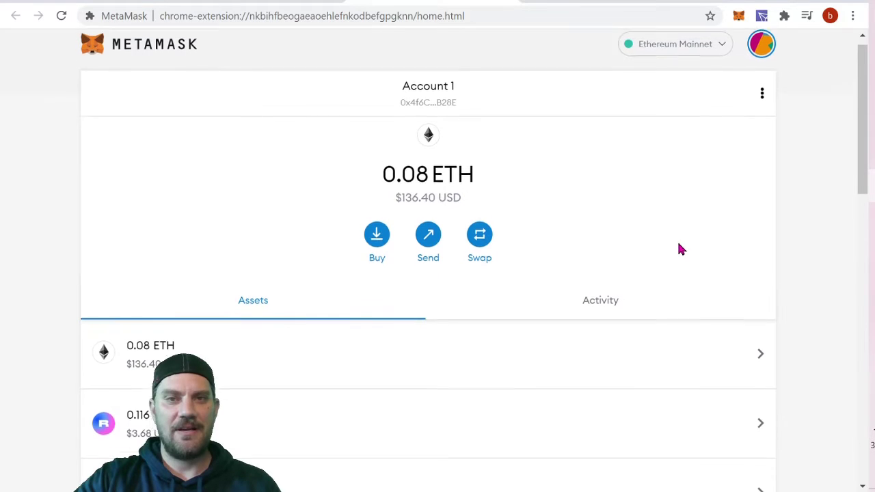
pyautogui.click(439, 107)
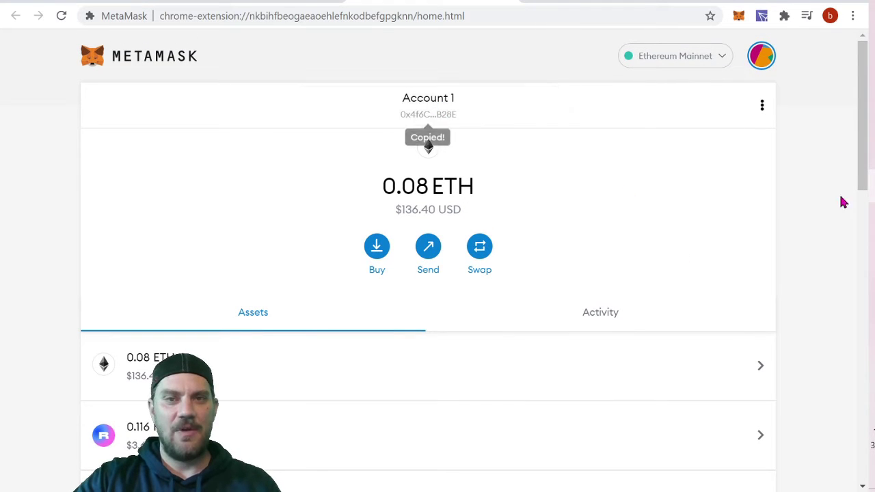
# Check the copied wallet address by pasting it into a new tab's address bar without searching, and close that tab.
pyautogui.click(538, 2)
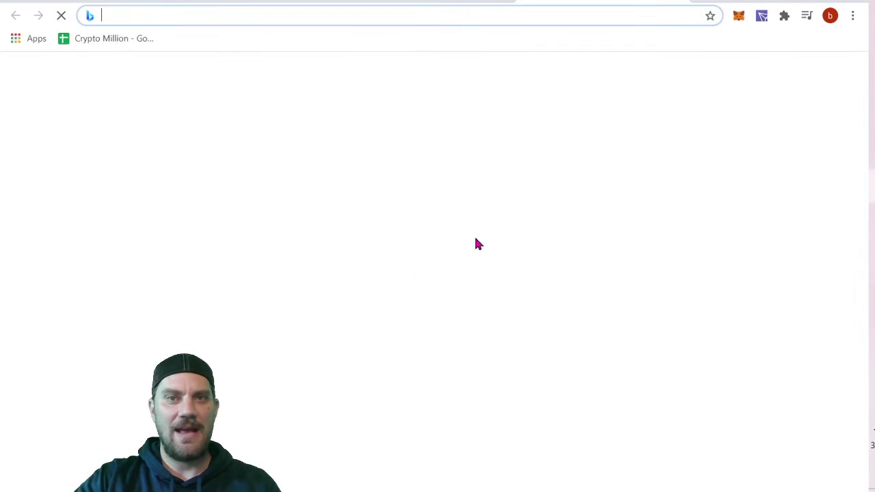
pyautogui.rightClick(337, 16)
pyautogui.click(410, 110)
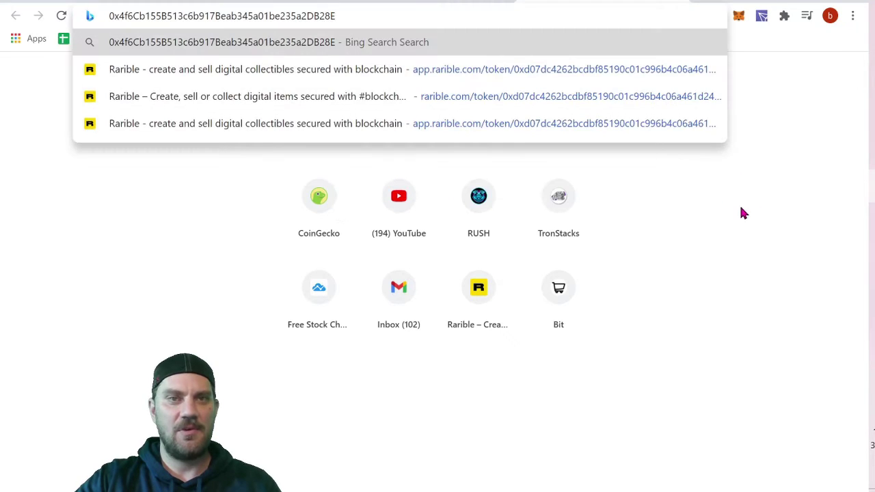
pyautogui.click(806, 205)
pyautogui.click(681, 1)
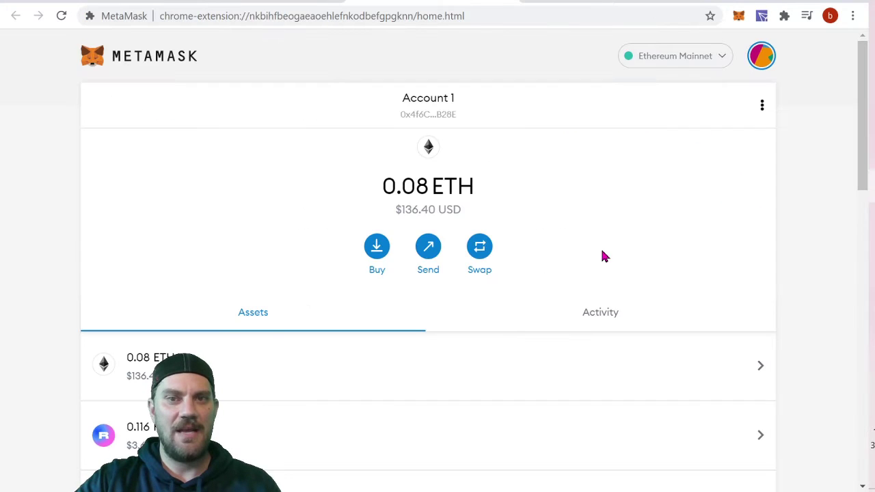
# View Account 1's details with its QR code and full wallet address, and close the details.
pyautogui.click(763, 108)
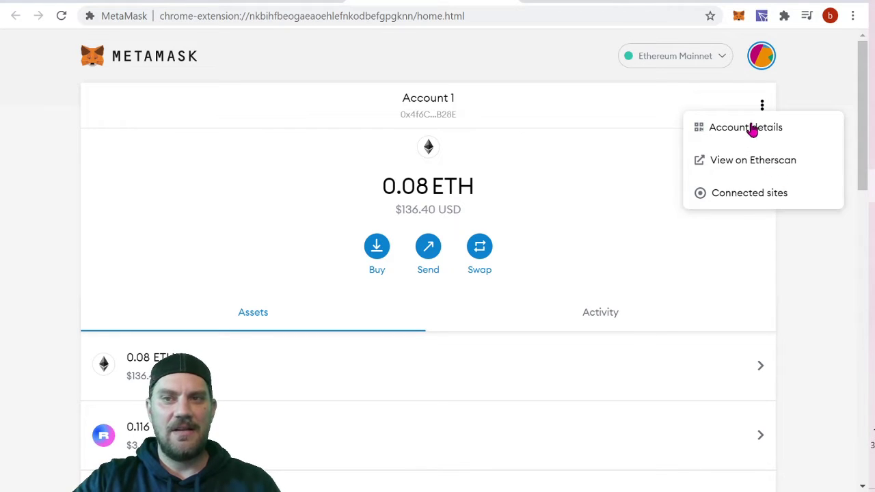
pyautogui.click(752, 127)
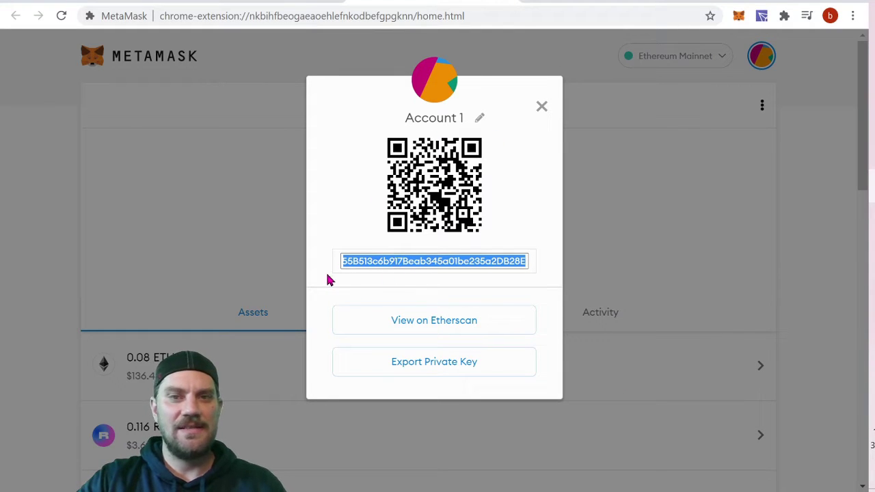
pyautogui.click(541, 106)
pyautogui.click(417, 108)
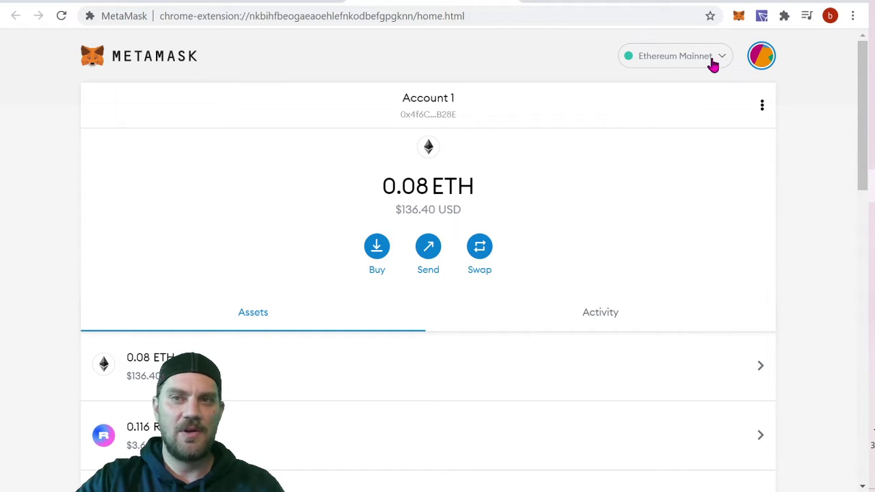
# Look through the wallet's account list, switch to Account 3 and copy its wallet address.
pyautogui.click(761, 62)
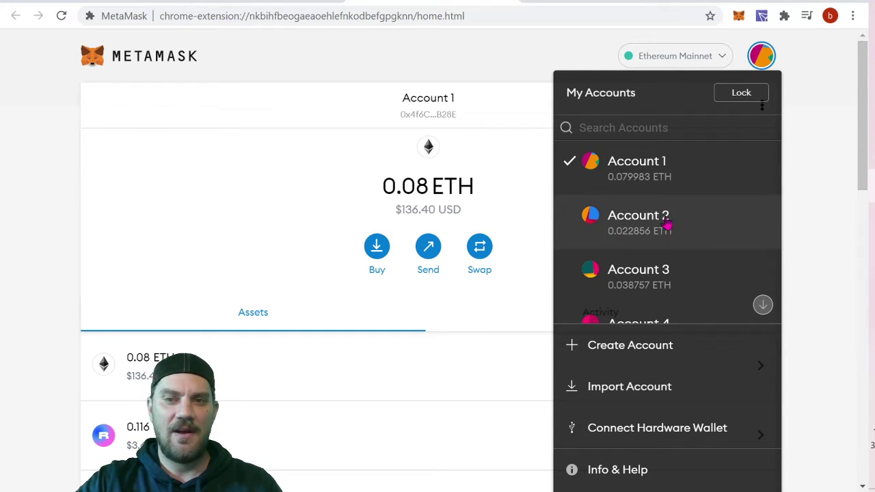
pyautogui.scroll(-2, 660, 274)
pyautogui.scroll(2, 657, 205)
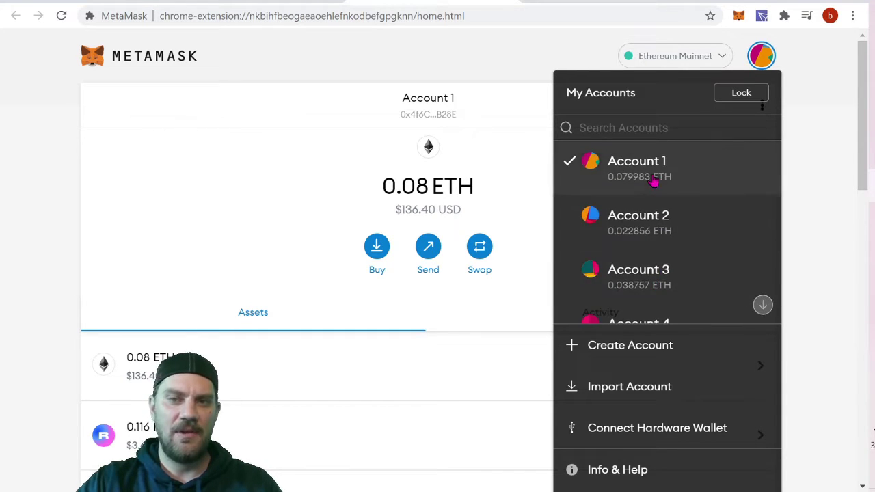
pyautogui.scroll(-3, 643, 273)
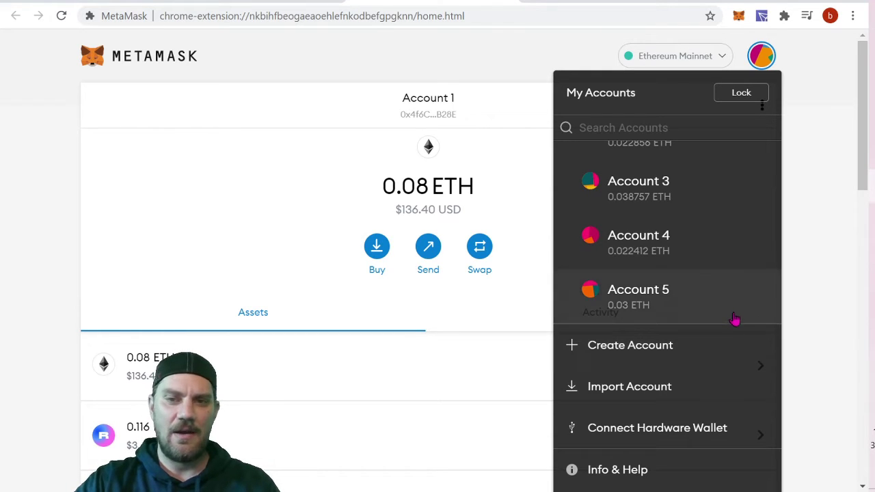
pyautogui.scroll(2, 717, 187)
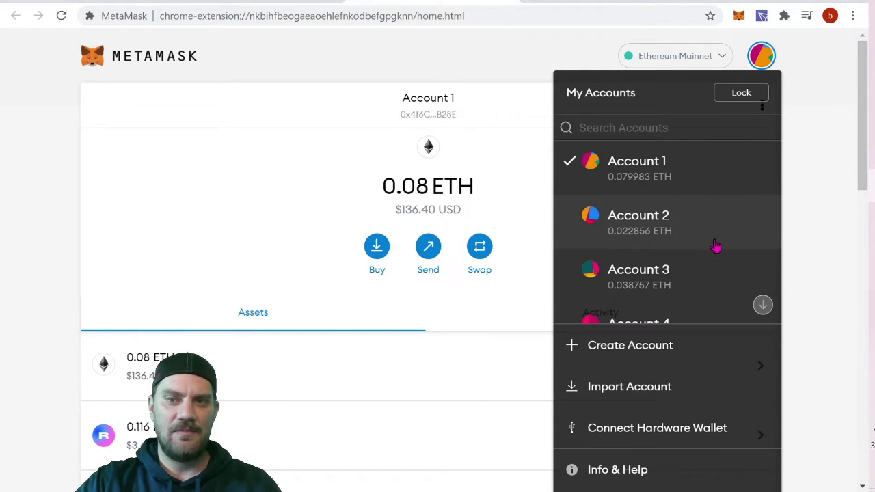
pyautogui.click(677, 283)
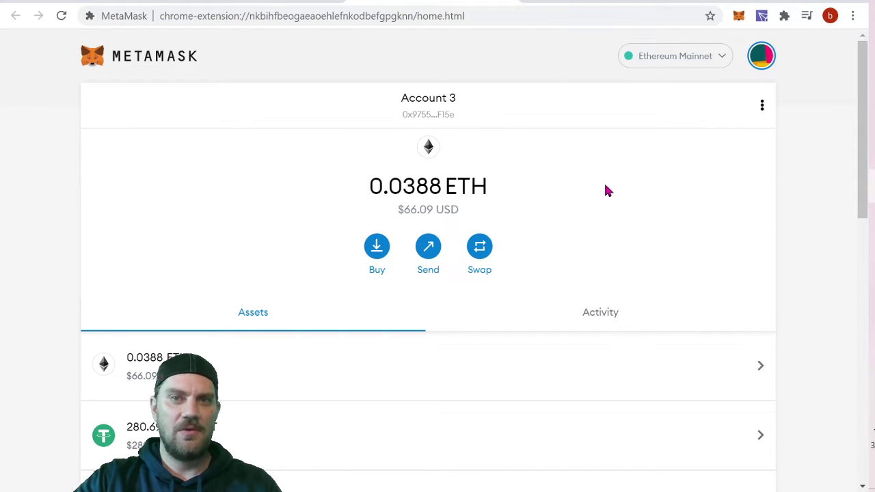
pyautogui.click(429, 119)
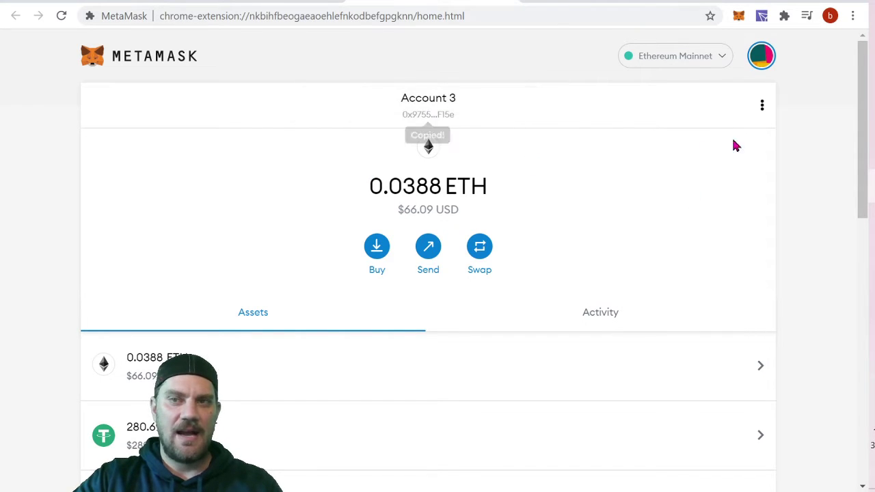
# Switch the active wallet account back to Account 1.
pyautogui.click(763, 60)
pyautogui.click(627, 177)
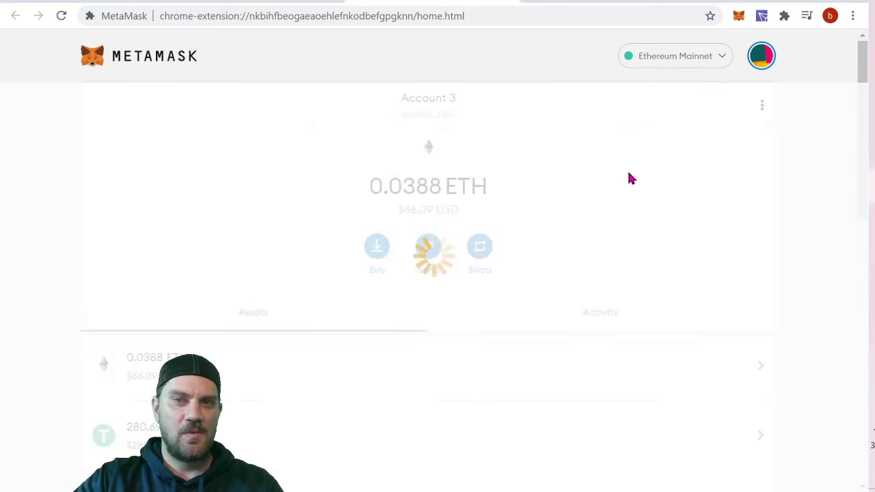
pyautogui.scroll(-1, 646, 181)
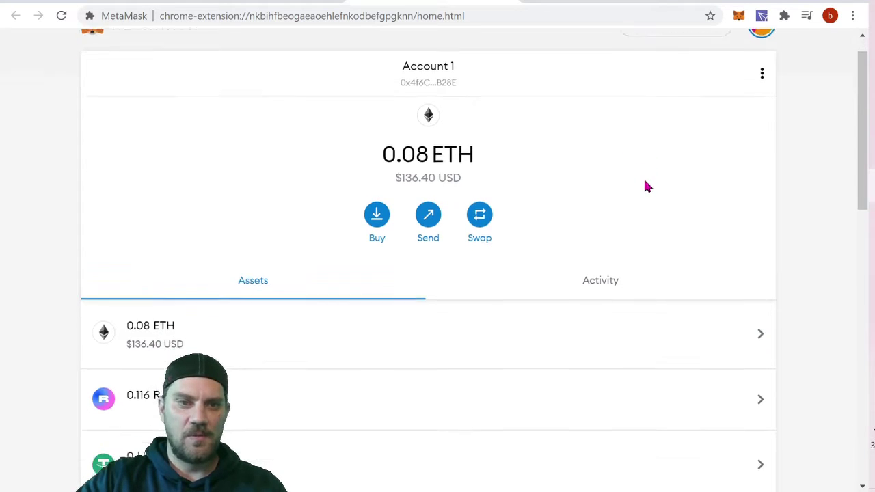
pyautogui.scroll(1, 643, 183)
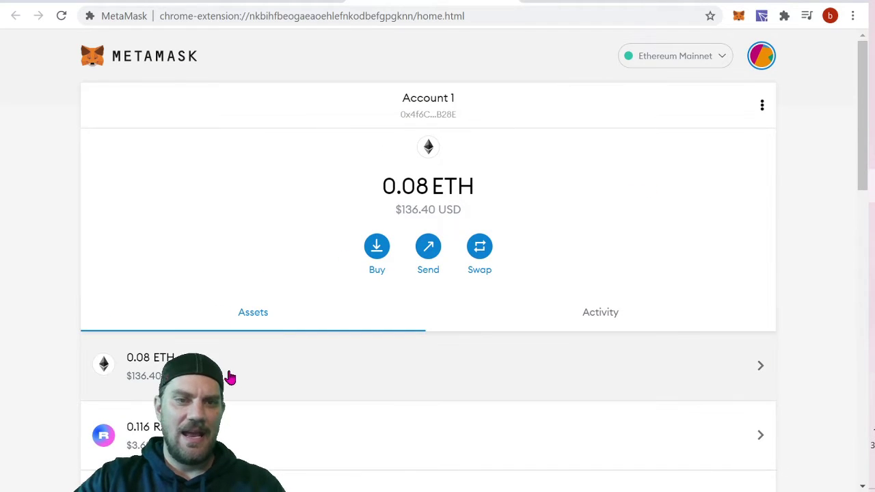
# View the ETH asset's transaction history in Account 1 and return to the account overview.
pyautogui.click(229, 374)
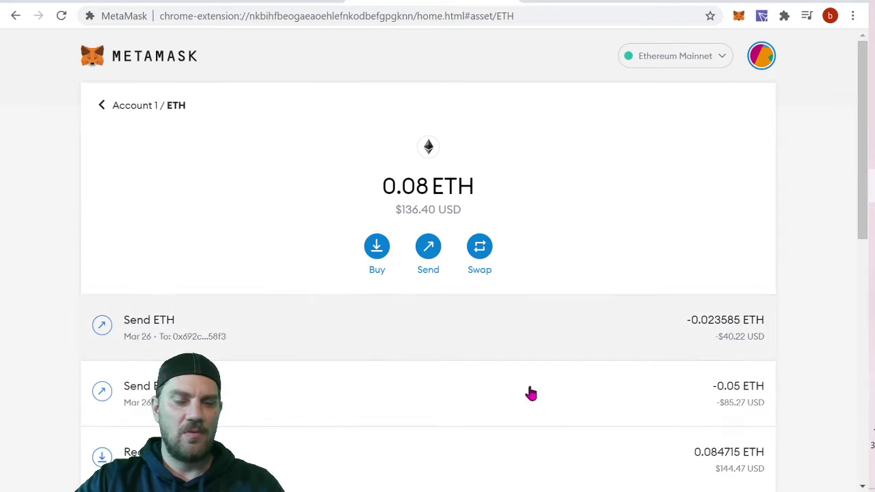
pyautogui.click(104, 106)
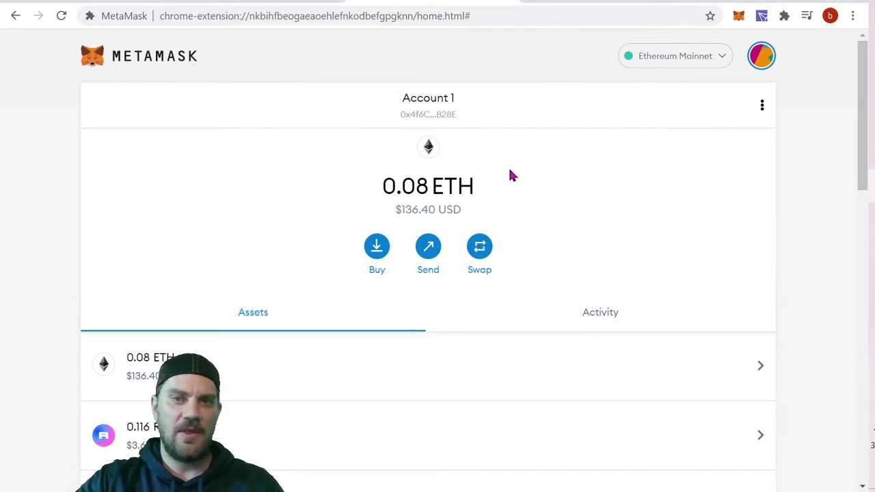
pyautogui.scroll(-1, 472, 180)
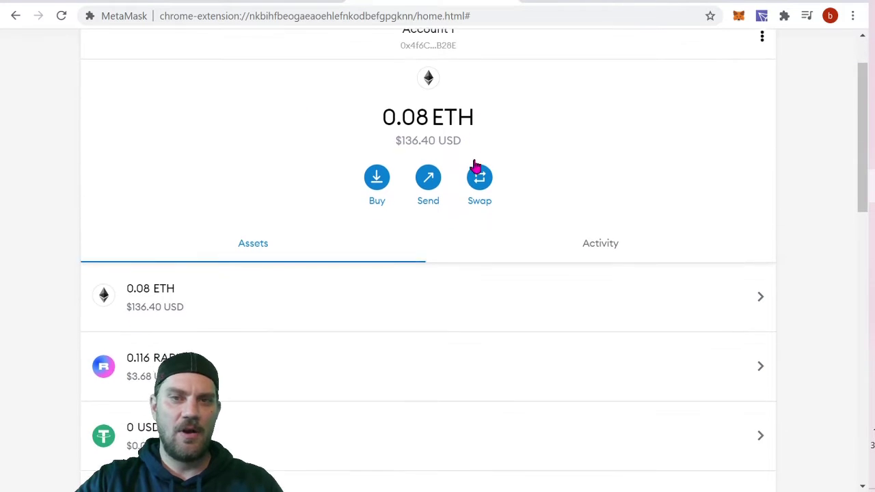
# View the RARI asset's page in Account 1 and return to the account overview.
pyautogui.click(291, 365)
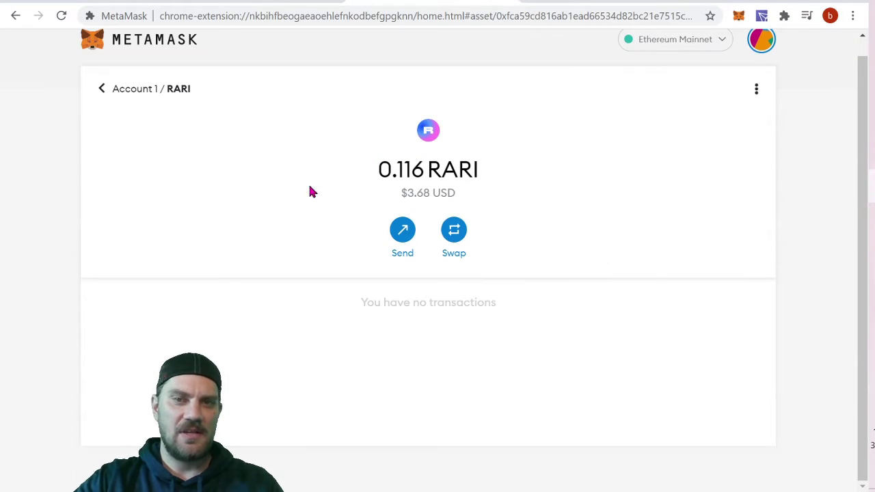
pyautogui.click(15, 17)
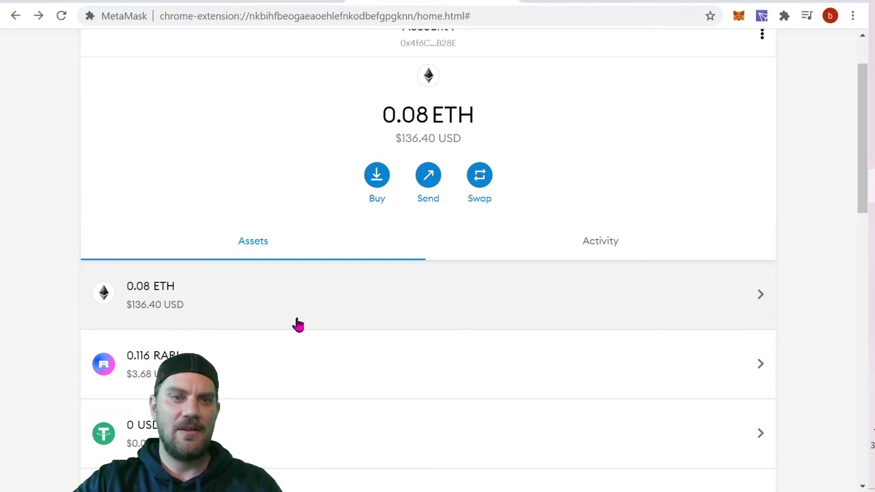
# Start sending ETH from Account 1 and paste Account 3's copied wallet address as the recipient.
pyautogui.click(458, 300)
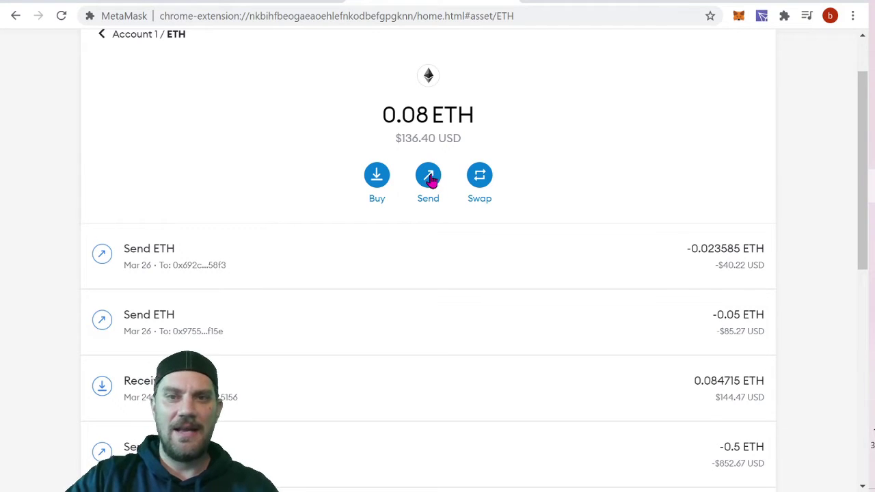
pyautogui.click(429, 178)
pyautogui.rightClick(347, 134)
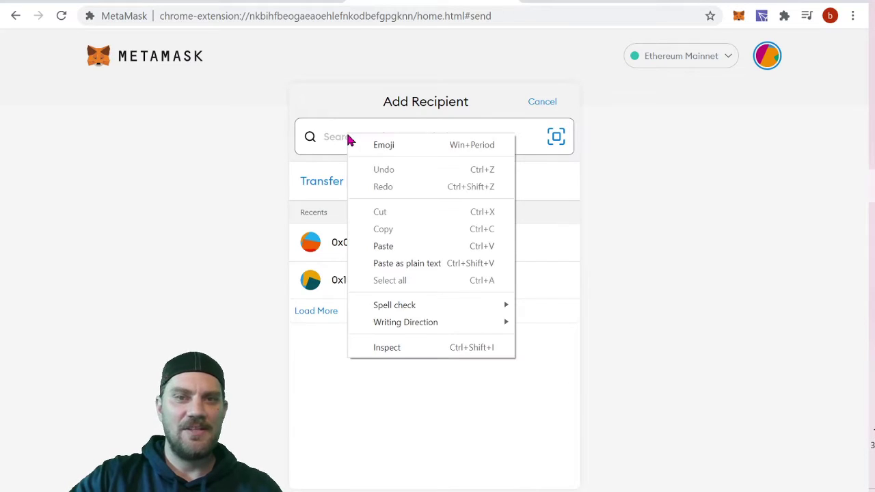
pyautogui.click(397, 247)
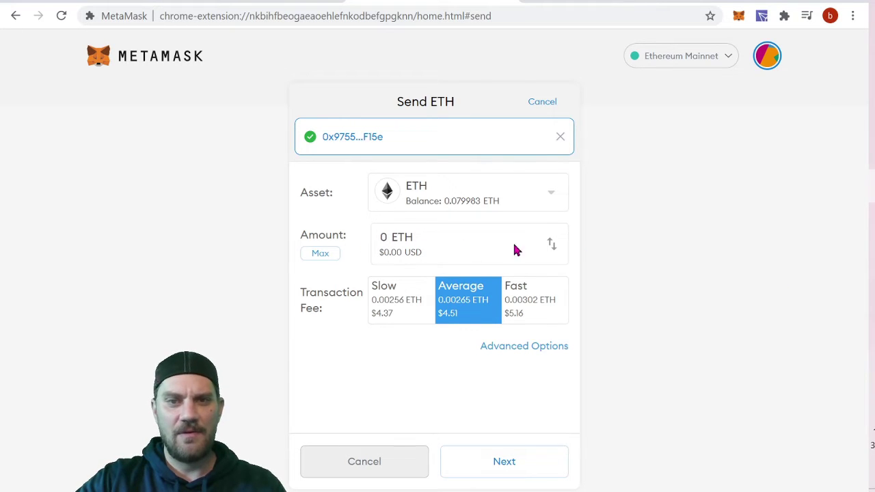
# Try the maximum send amount, choose the Fast transaction fee, and set the amount to 0.01 ETH.
pyautogui.click(321, 256)
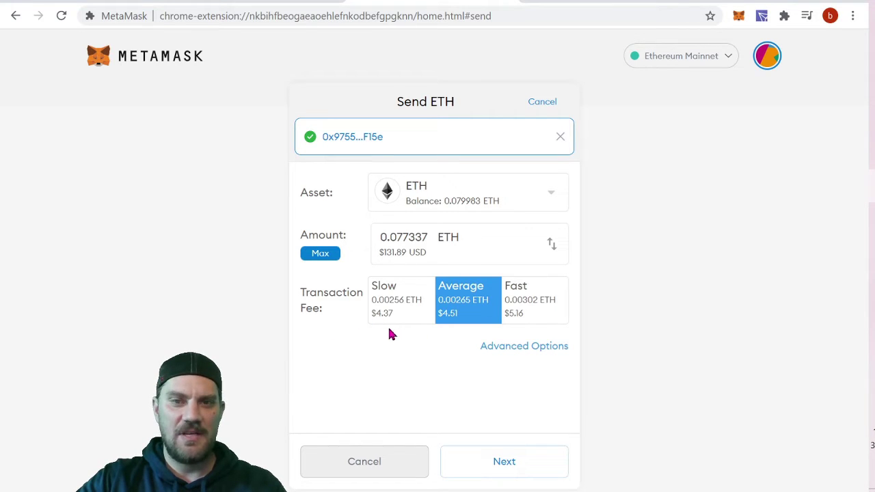
pyautogui.click(533, 312)
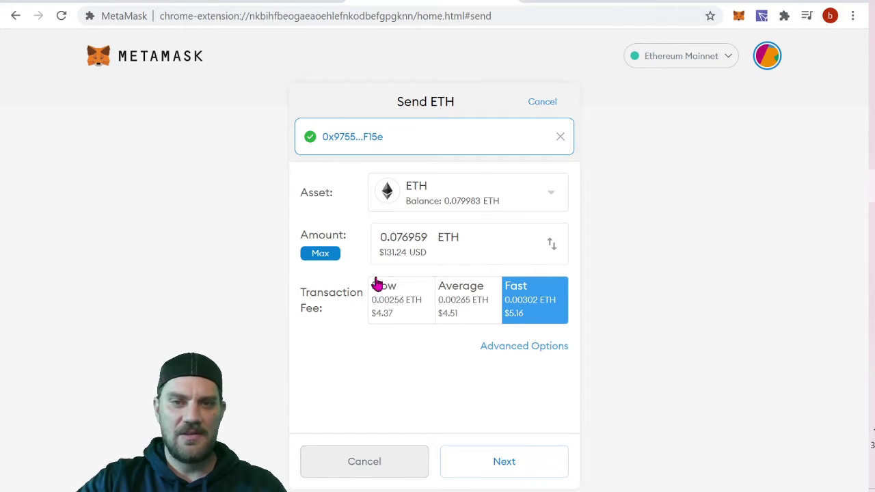
pyautogui.moveTo(396, 239); pyautogui.dragTo(469, 242)
pyautogui.write('1')
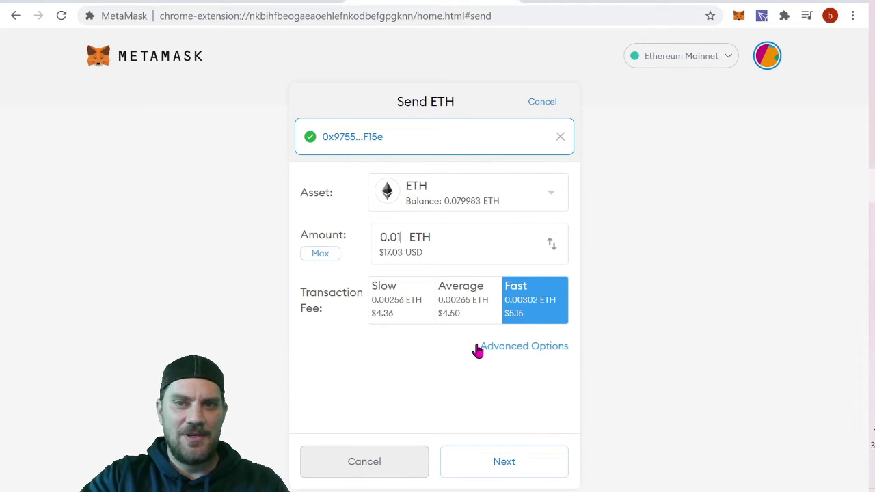
# Try raising and lowering the gas price in the advanced gas options, and close them without saving.
pyautogui.click(540, 346)
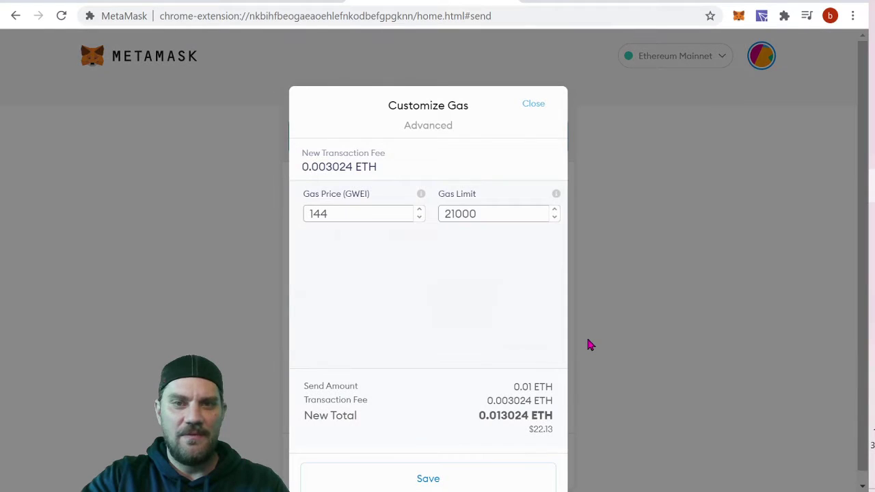
pyautogui.scroll(-1, 506, 338)
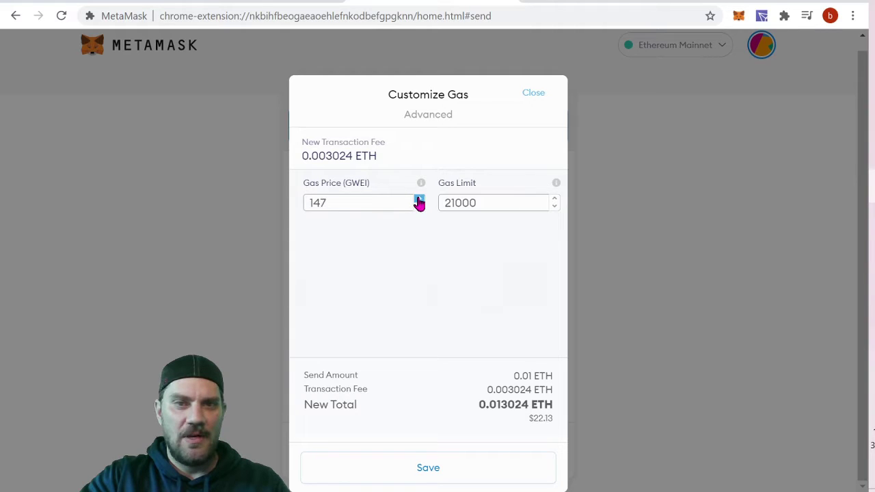
pyautogui.click(419, 198)
pyautogui.click(419, 199)
pyautogui.click(418, 207)
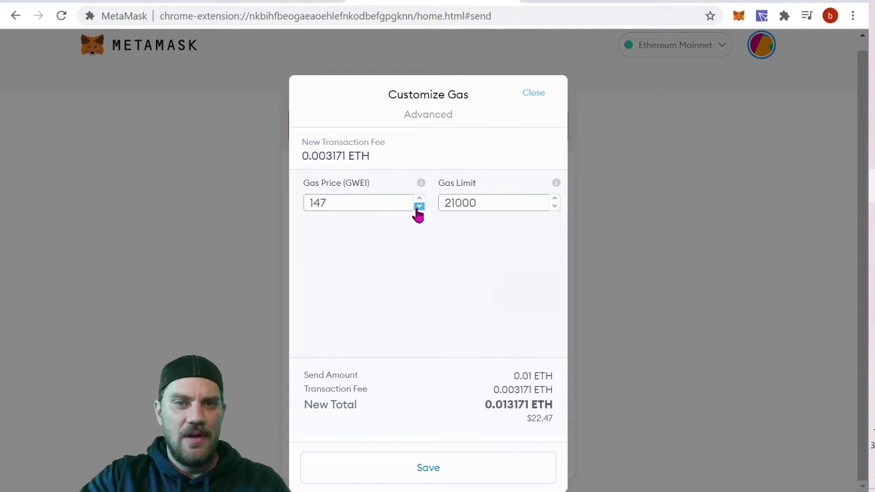
pyautogui.click(418, 207)
pyautogui.click(417, 207)
pyautogui.click(420, 199)
pyautogui.click(420, 199)
pyautogui.click(420, 207)
pyautogui.click(419, 207)
pyautogui.click(419, 207)
pyautogui.click(419, 207)
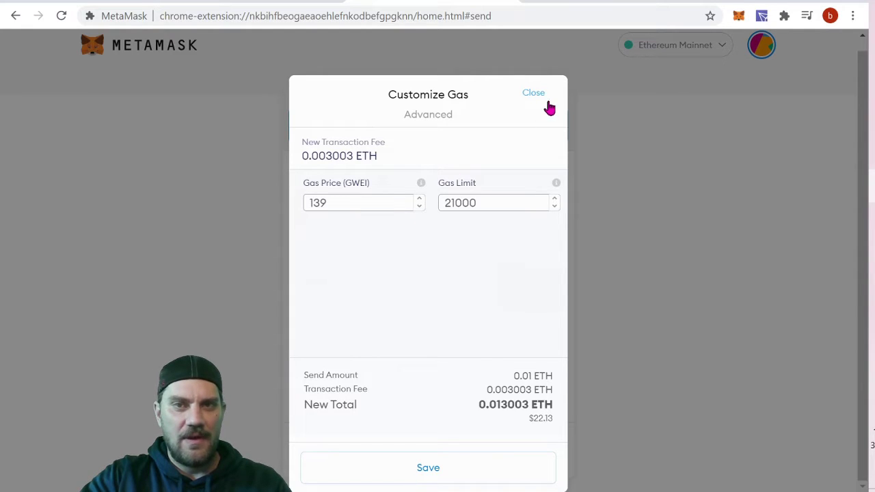
pyautogui.click(536, 94)
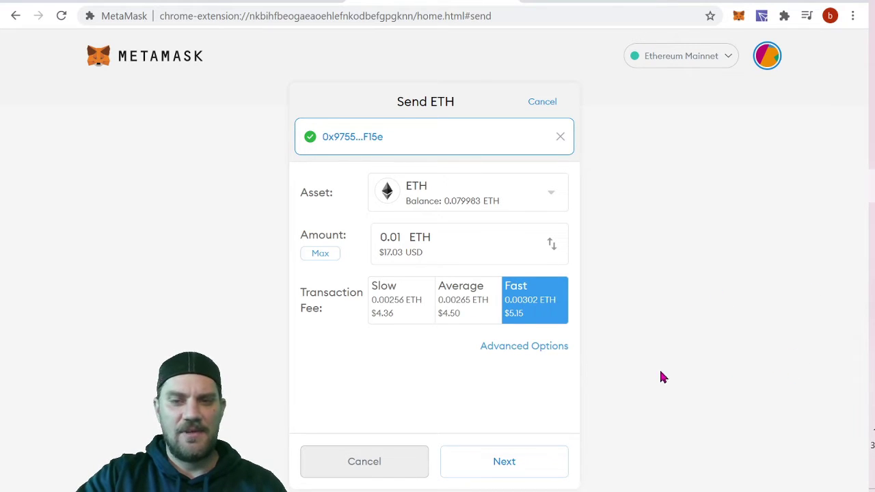
# Review the gas fee and total of the 0.01 ETH transfer to Account 3 and confirm the transaction.
pyautogui.click(490, 464)
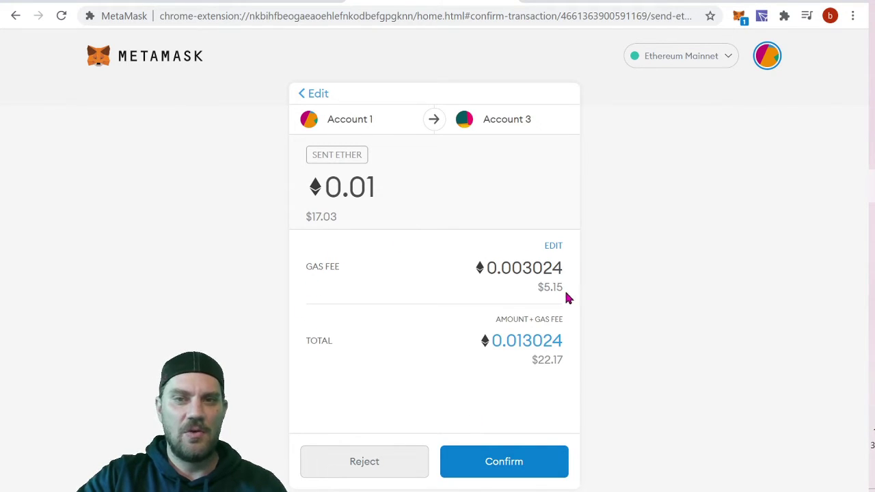
pyautogui.moveTo(566, 298); pyautogui.dragTo(515, 293)
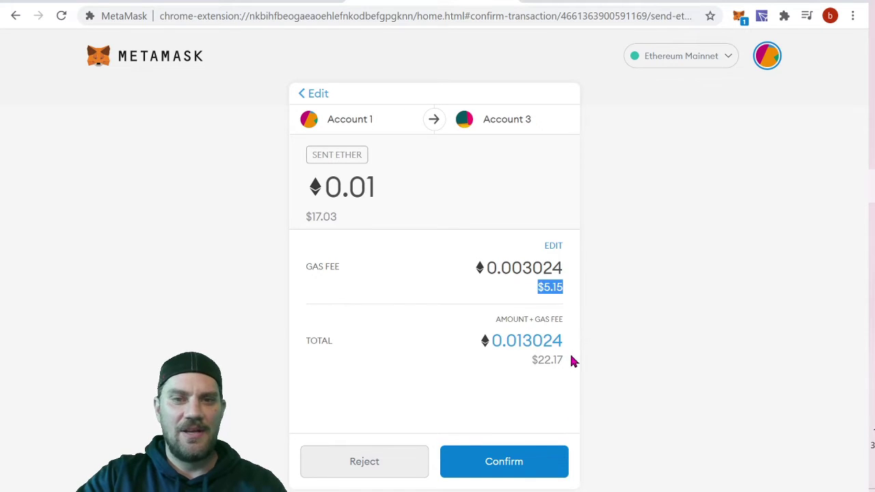
pyautogui.moveTo(573, 362); pyautogui.dragTo(511, 362)
pyautogui.click(515, 470)
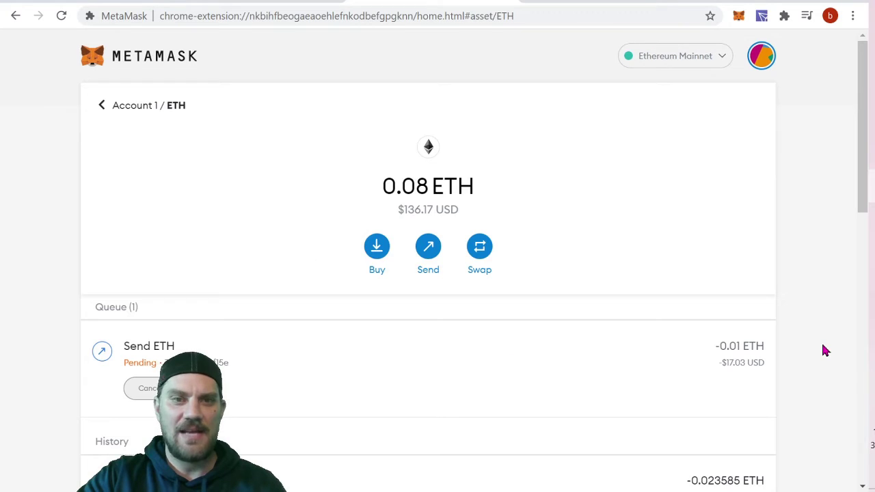
# Check the new 0.01 ETH send in the transaction list and open its details.
pyautogui.scroll(-2, 690, 348)
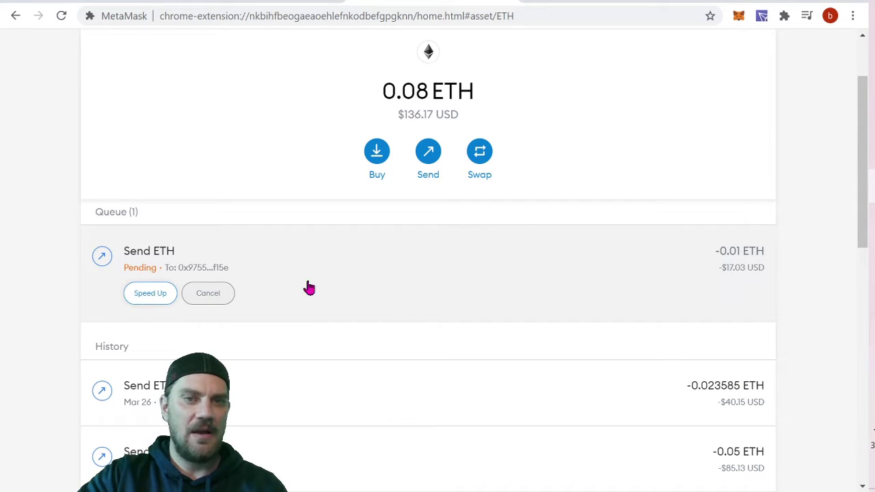
pyautogui.click(400, 270)
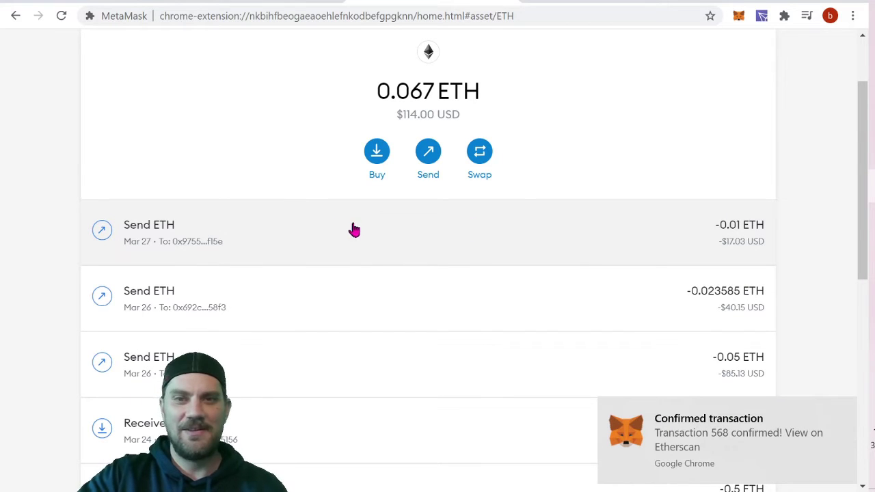
pyautogui.click(382, 237)
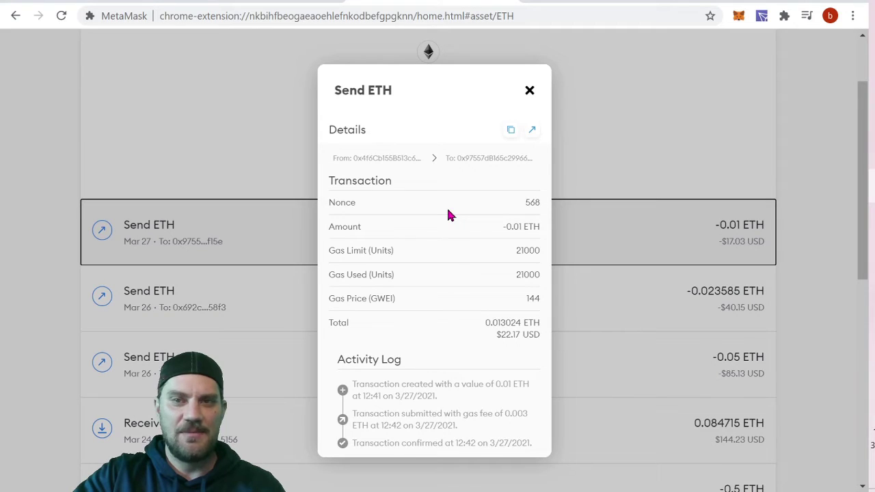
# Examine the 0.01 ETH transaction's status, addresses and gas price on Etherscan, return to MetaMask and close the transaction details.
pyautogui.click(533, 133)
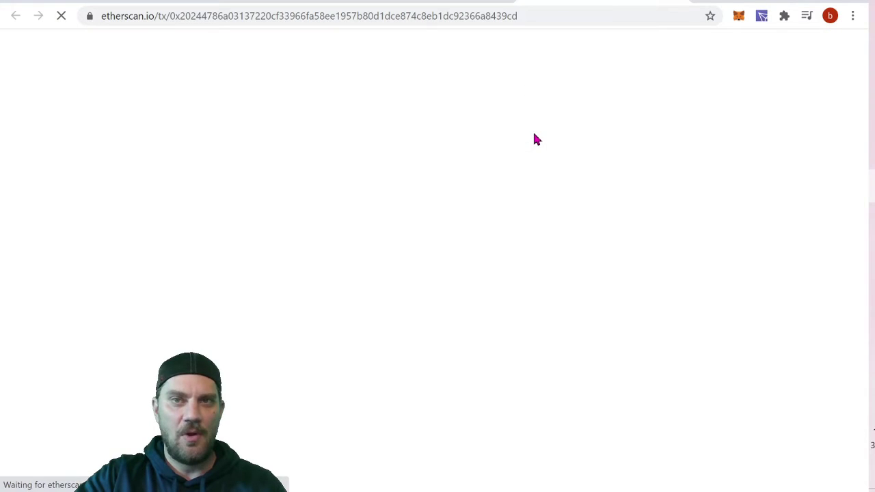
pyautogui.scroll(-2, 558, 168)
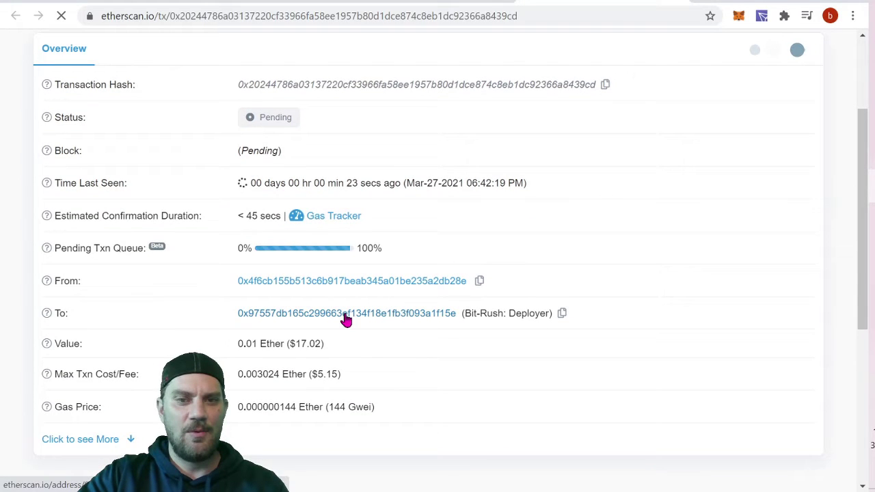
pyautogui.scroll(1, 437, 342)
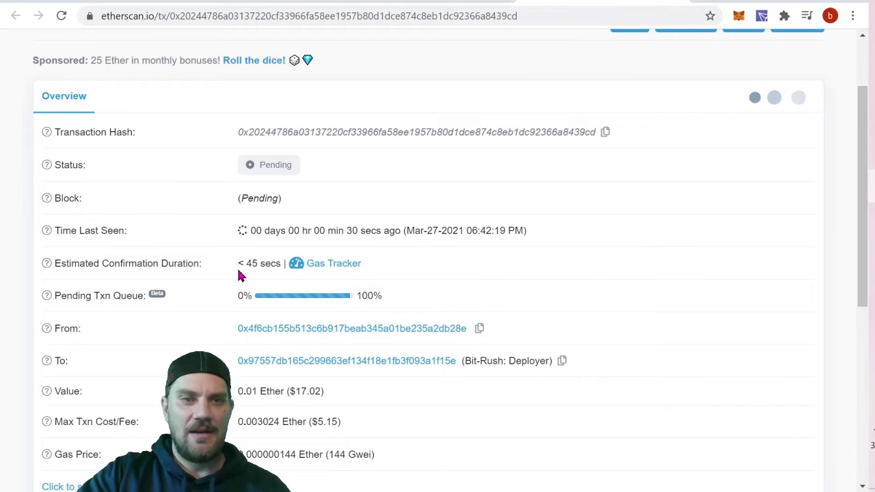
pyautogui.scroll(-1, 545, 246)
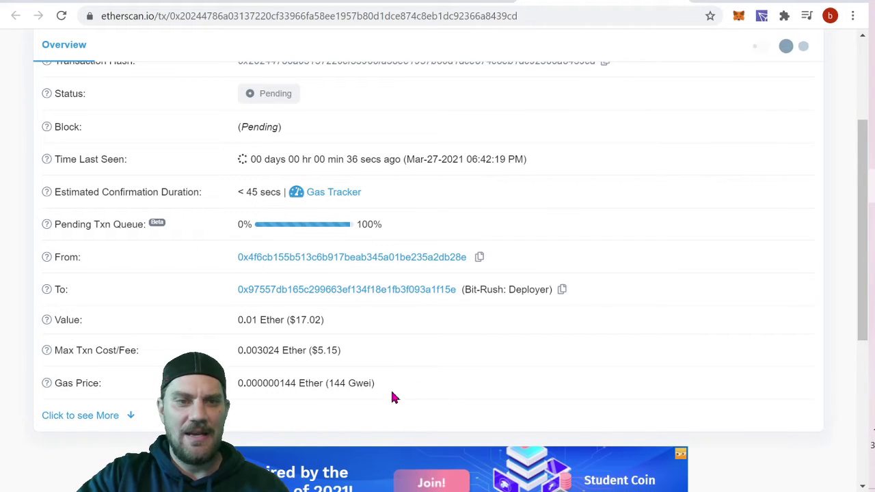
pyautogui.scroll(2, 610, 317)
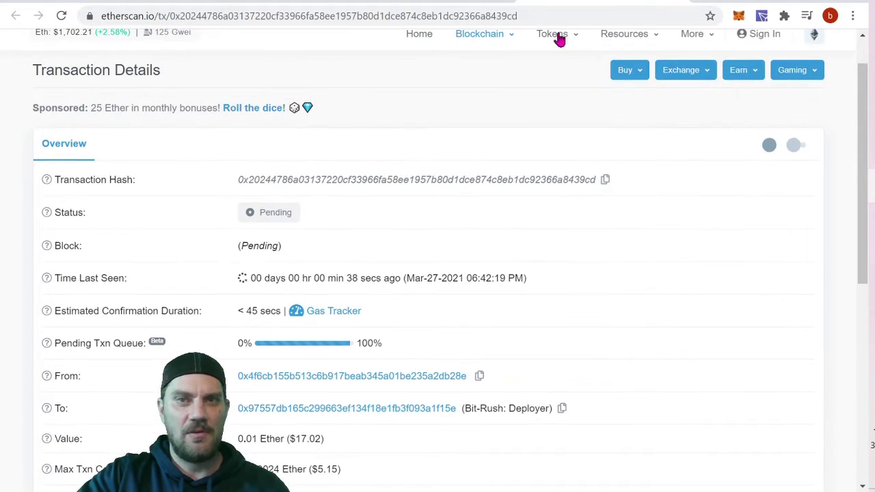
pyautogui.click(422, 4)
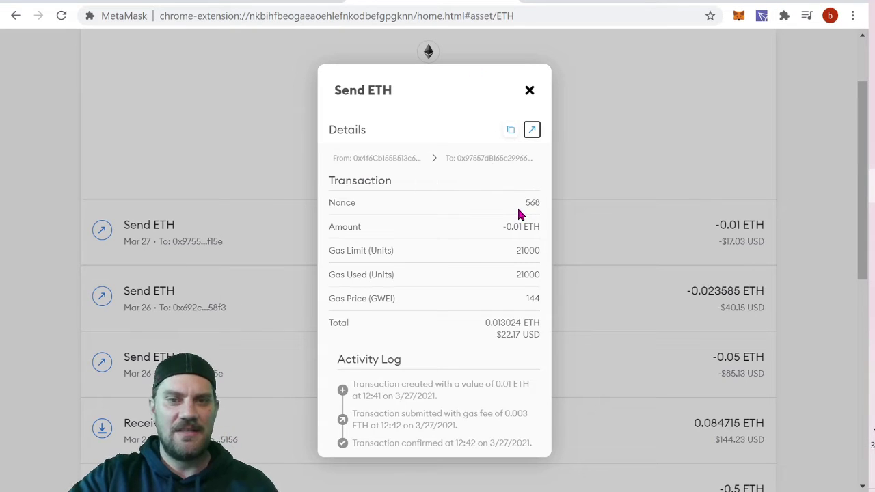
pyautogui.click(530, 91)
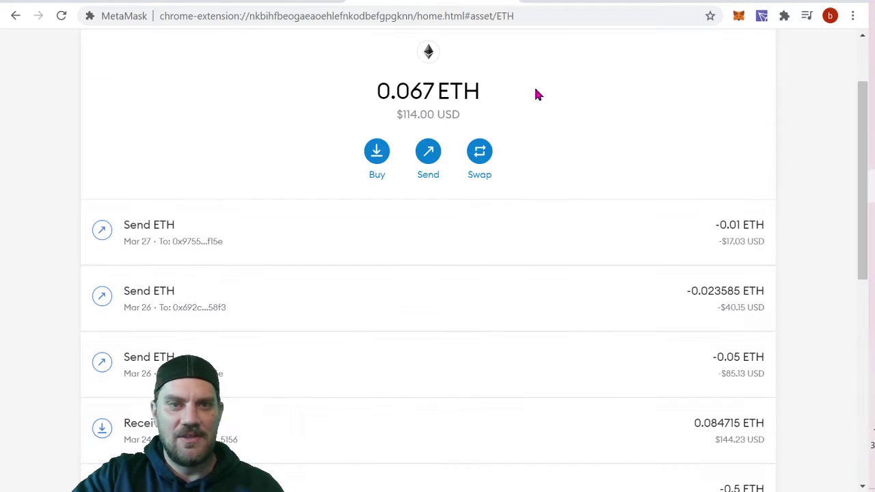
# Start another ETH transfer from Account 1 to Account 3's copied address and set the amount to 0.02 ETH.
pyautogui.scroll(2, 607, 177)
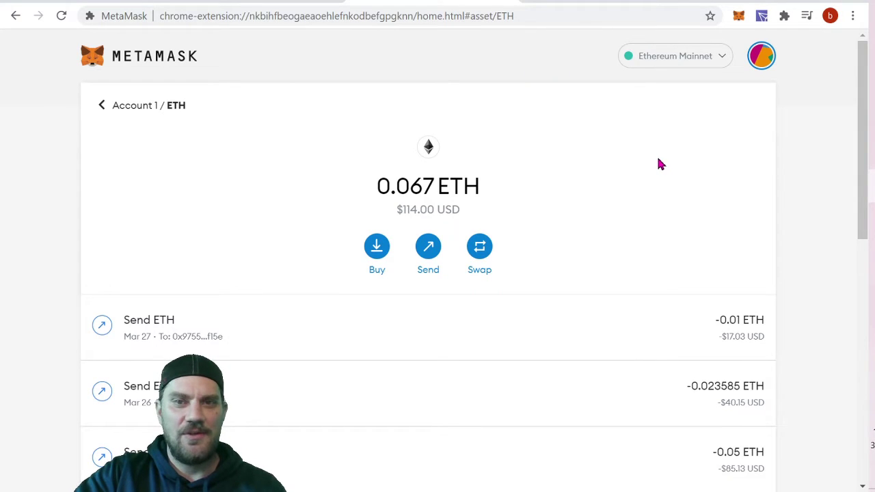
pyautogui.click(428, 252)
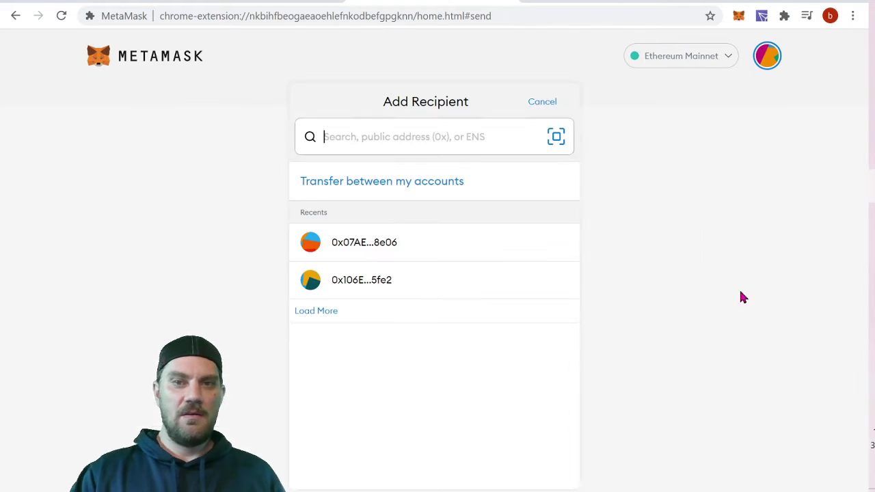
pyautogui.rightClick(372, 135)
pyautogui.click(420, 242)
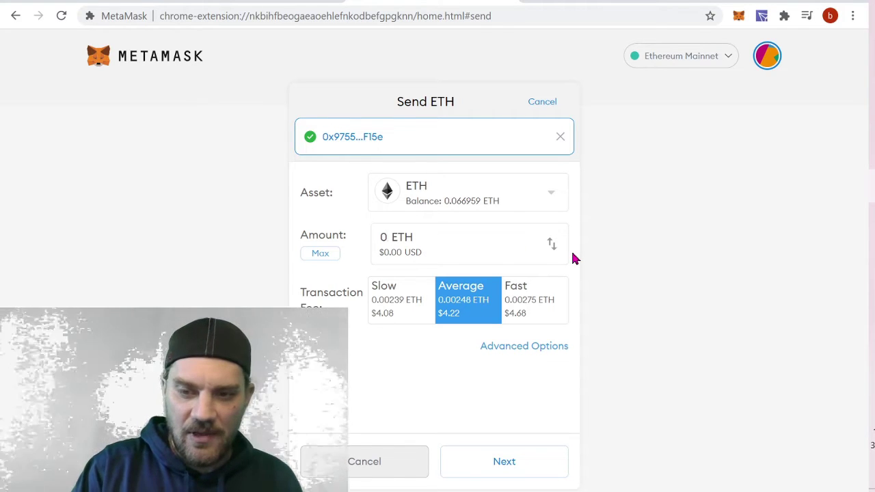
pyautogui.write('.01')
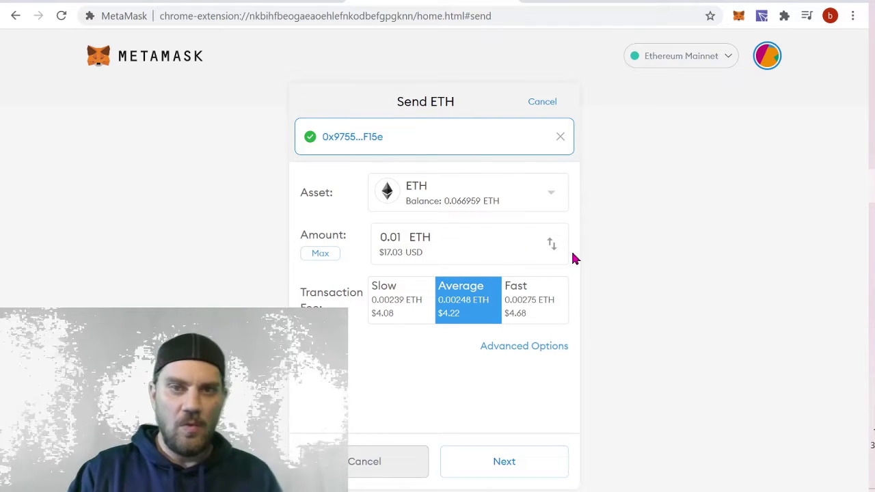
pyautogui.press('BackSpace')
pyautogui.write('2')
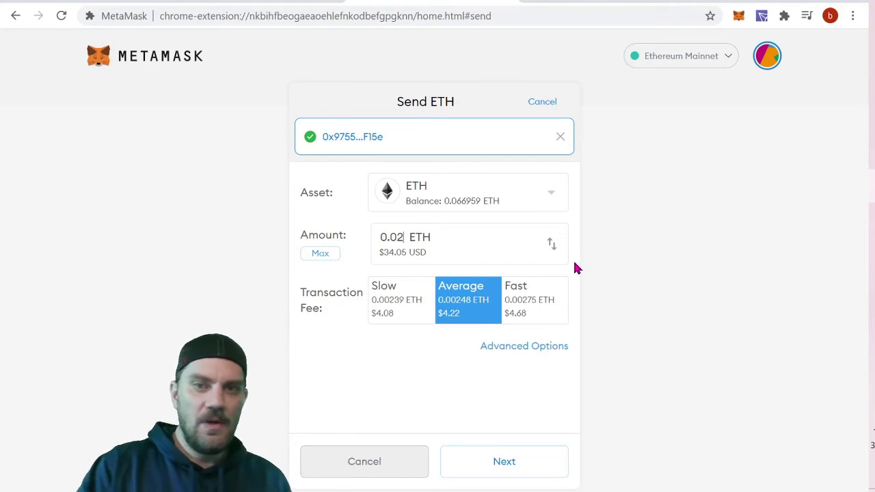
# Set a custom gas price of 10 GWEI for the 0.02 ETH transfer, save it and proceed to the transaction's confirmation.
pyautogui.click(530, 349)
pyautogui.moveTo(343, 215); pyautogui.dragTo(303, 214)
pyautogui.write('10')
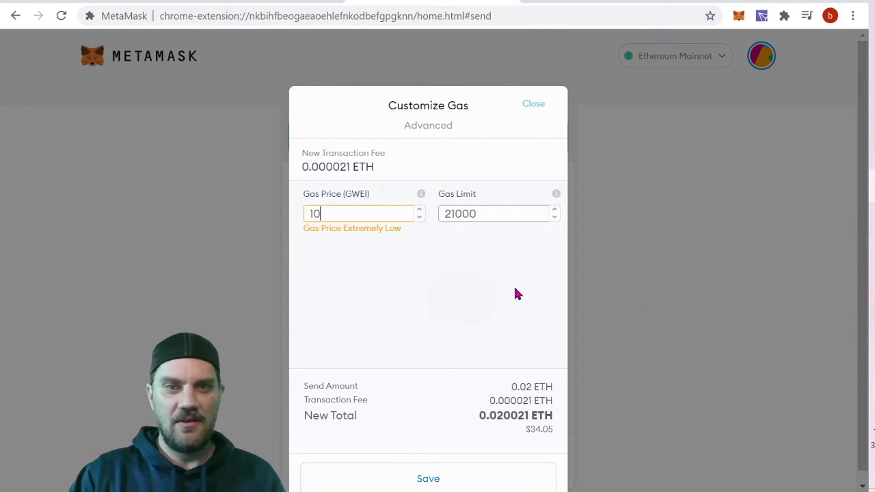
pyautogui.scroll(-1, 434, 294)
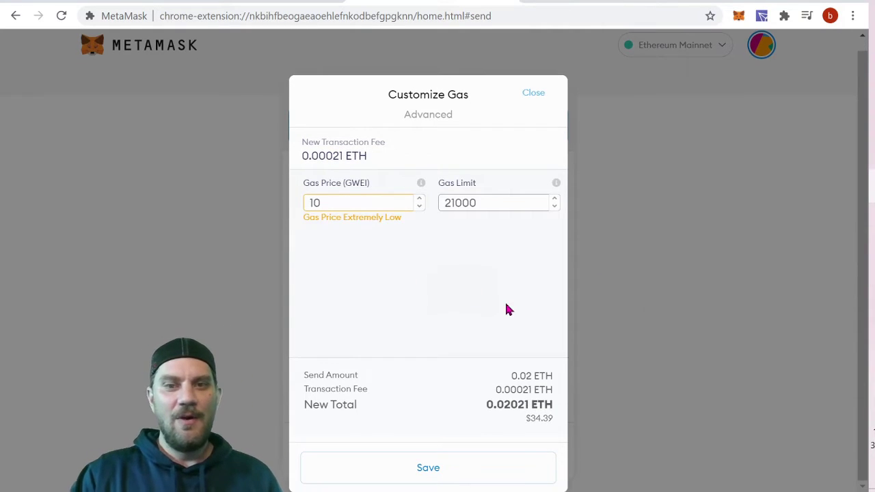
pyautogui.click(431, 469)
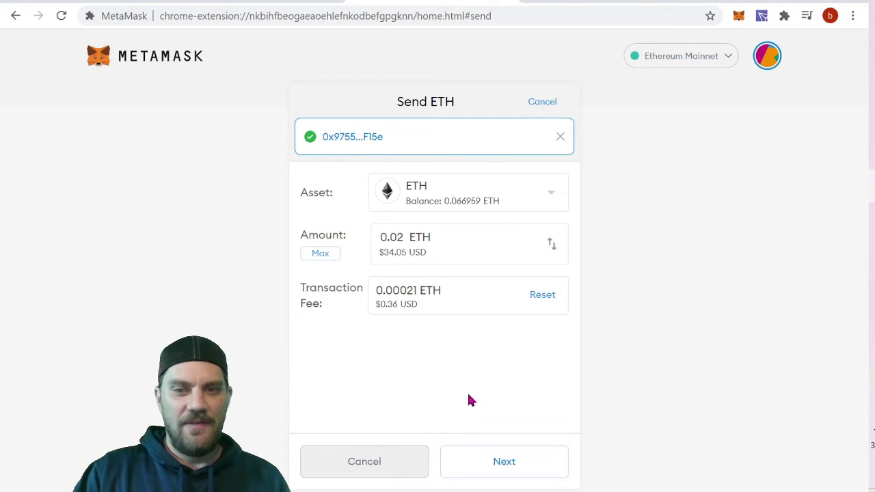
pyautogui.click(515, 465)
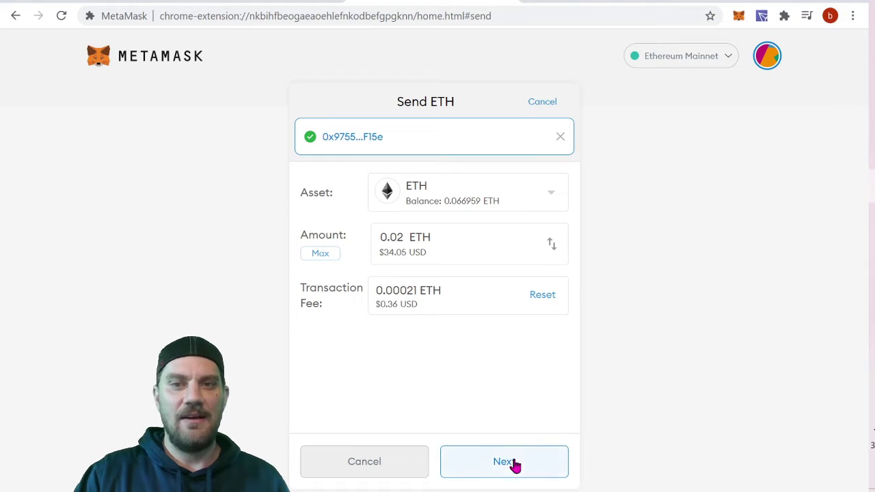
# Confirm the 0.02 ETH transfer and open the pending transaction's details from Account 1's activity in the extension popup.
pyautogui.click(515, 465)
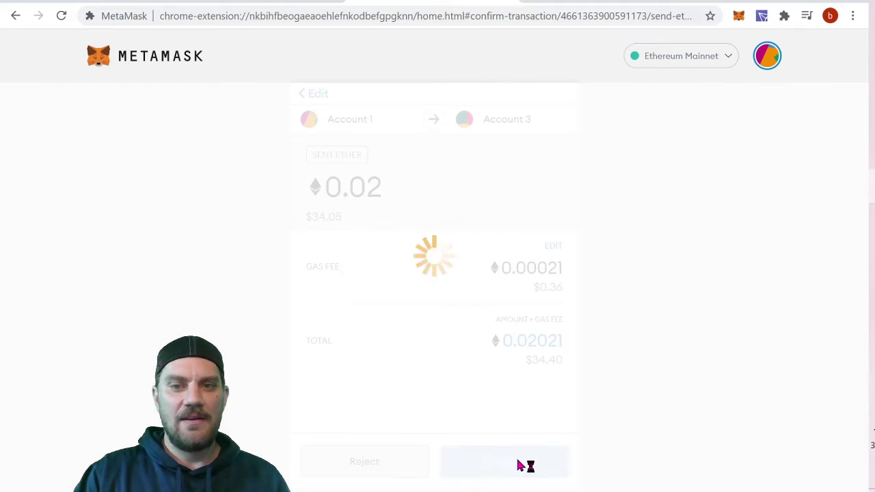
pyautogui.click(738, 24)
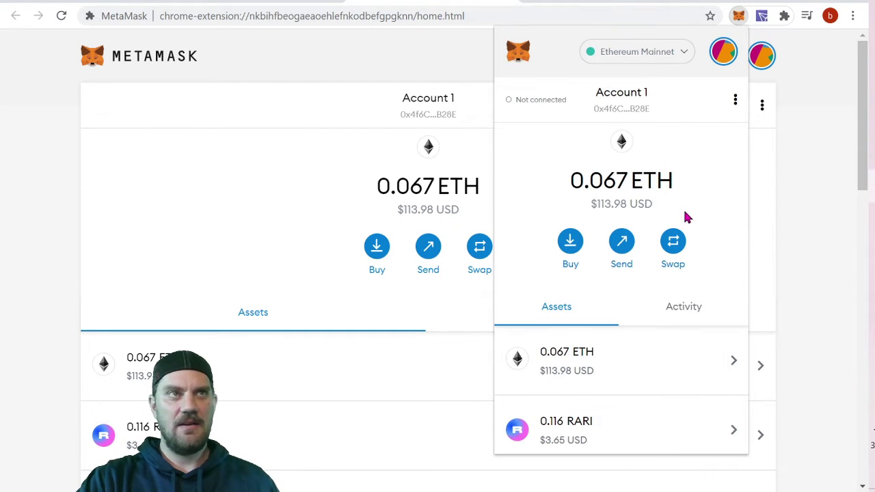
pyautogui.scroll(-3, 689, 198)
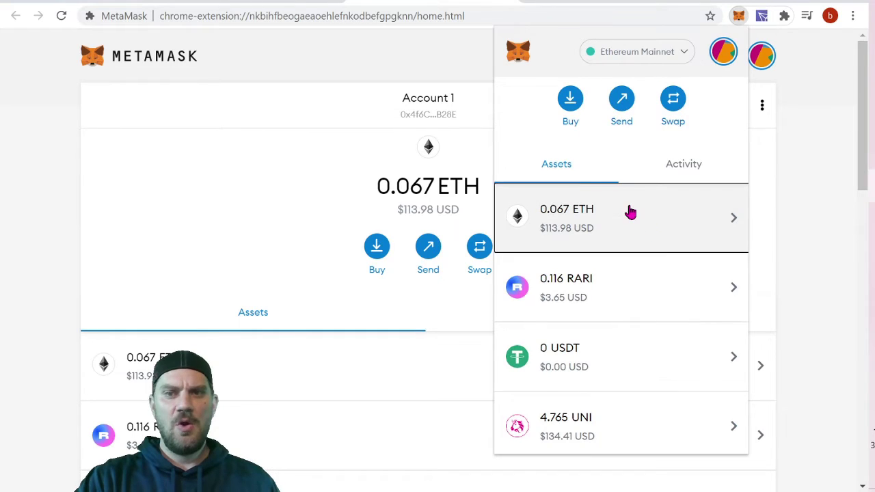
pyautogui.click(631, 210)
pyautogui.scroll(-2, 707, 256)
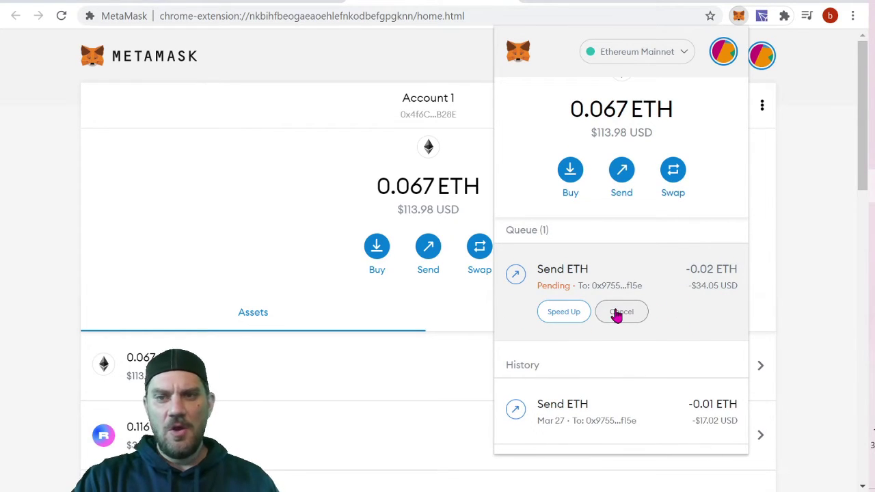
pyautogui.click(689, 290)
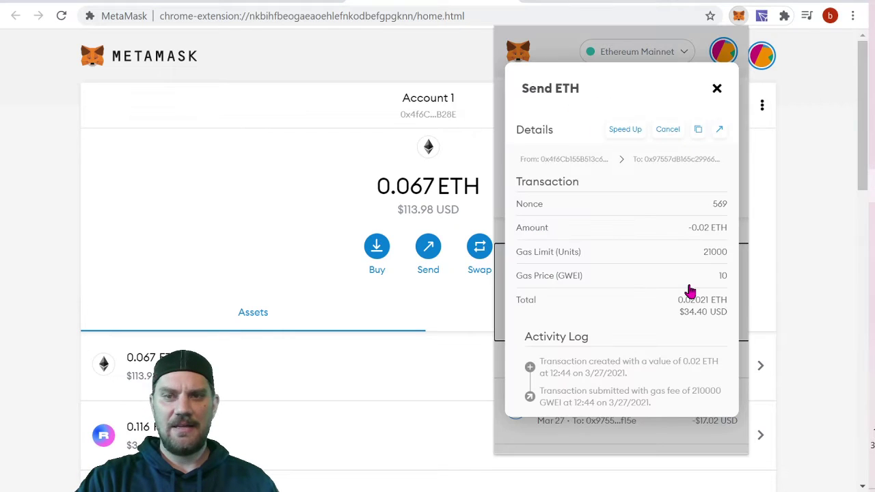
# Try out the speed-up gas options for the pending transfer, adjusting the advanced gas price, and close them without saving.
pyautogui.click(622, 130)
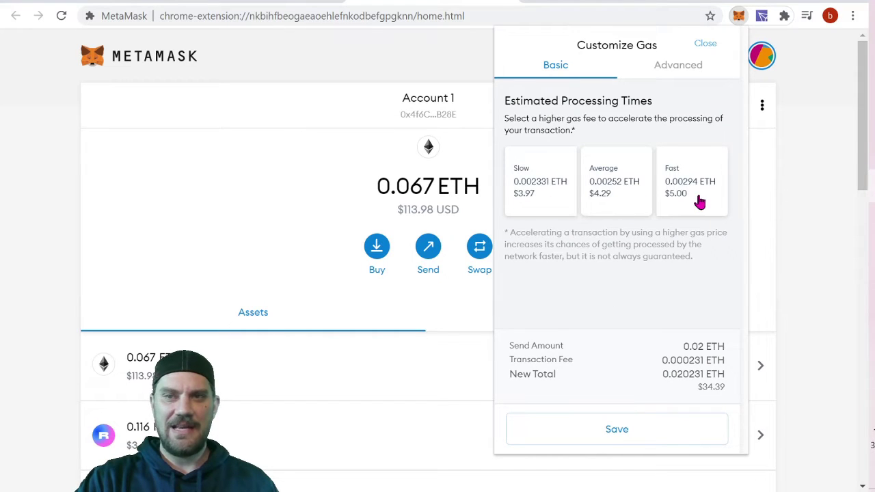
pyautogui.click(677, 68)
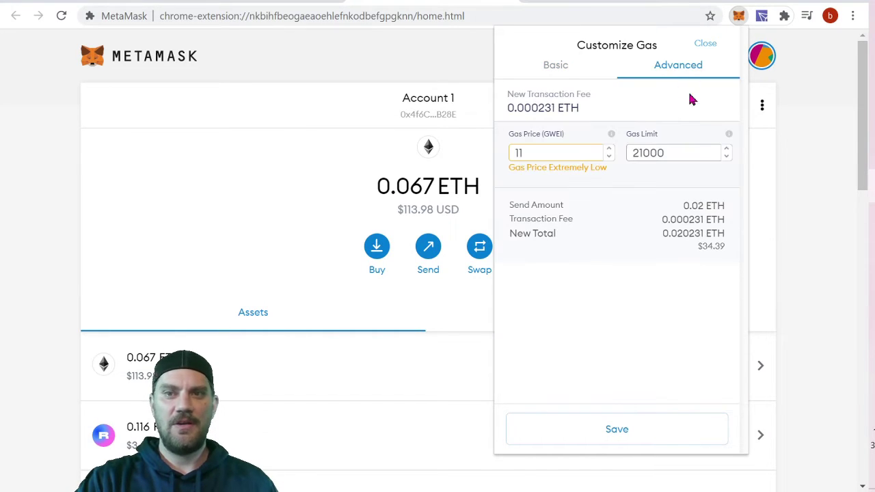
pyautogui.click(609, 149)
pyautogui.click(609, 149)
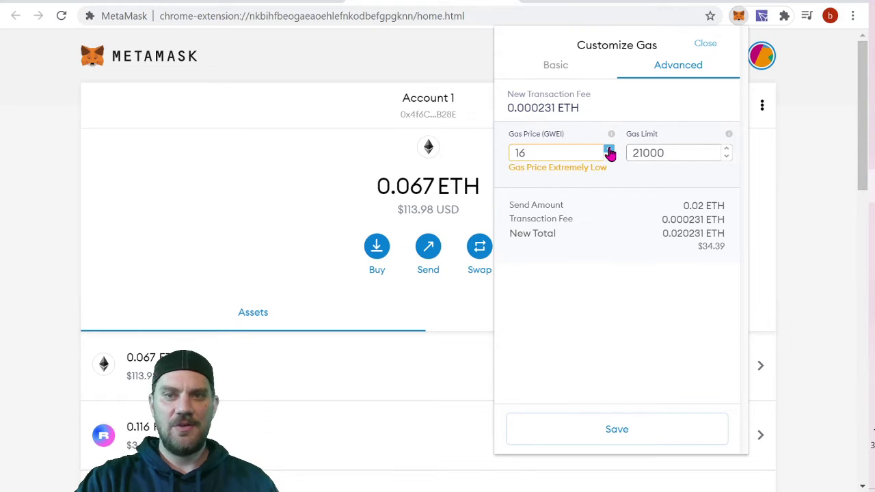
pyautogui.click(609, 149)
pyautogui.click(609, 149)
pyautogui.click(609, 157)
pyautogui.tripleClick(609, 156)
pyautogui.click(550, 68)
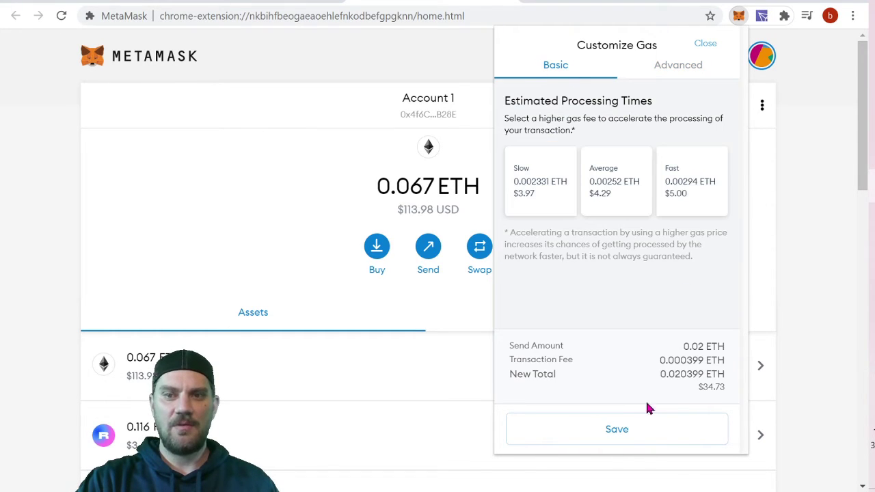
pyautogui.click(706, 45)
# Request cancellation of the pending 0.02 ETH transfer and accept the cancellation gas fee.
pyautogui.scroll(-1, 694, 307)
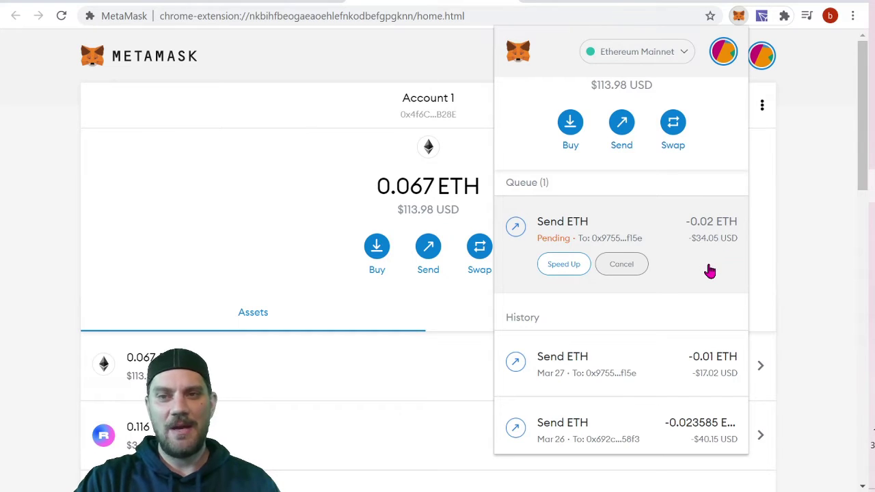
pyautogui.click(629, 265)
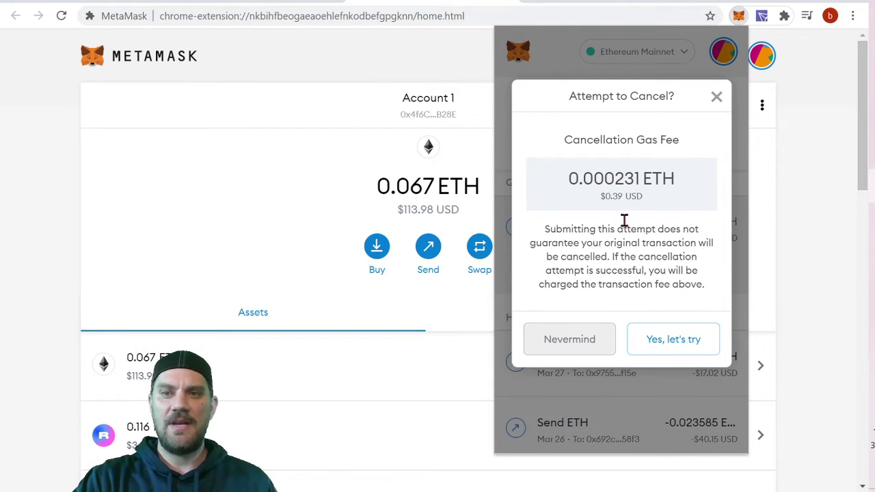
pyautogui.click(672, 350)
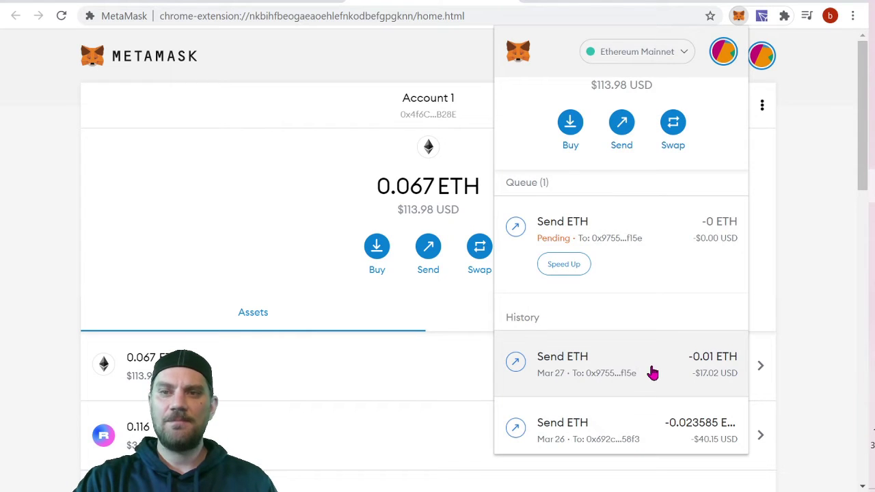
# Review the cancellation's details and activity log, check the fee for speeding it up, and back out without submitting.
pyautogui.click(670, 265)
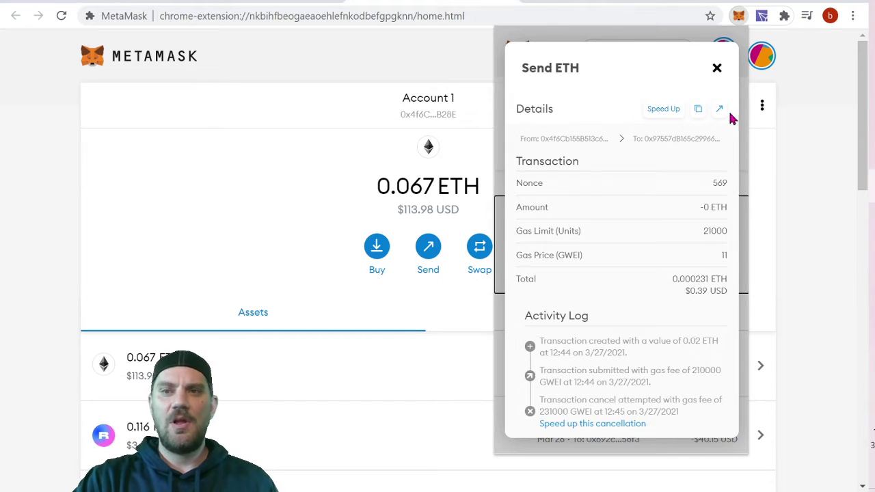
pyautogui.click(616, 425)
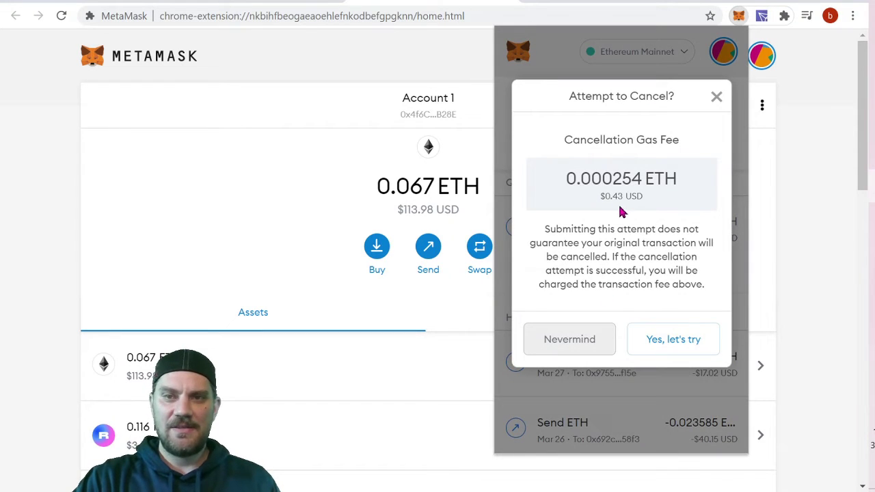
pyautogui.moveTo(565, 177); pyautogui.dragTo(685, 179)
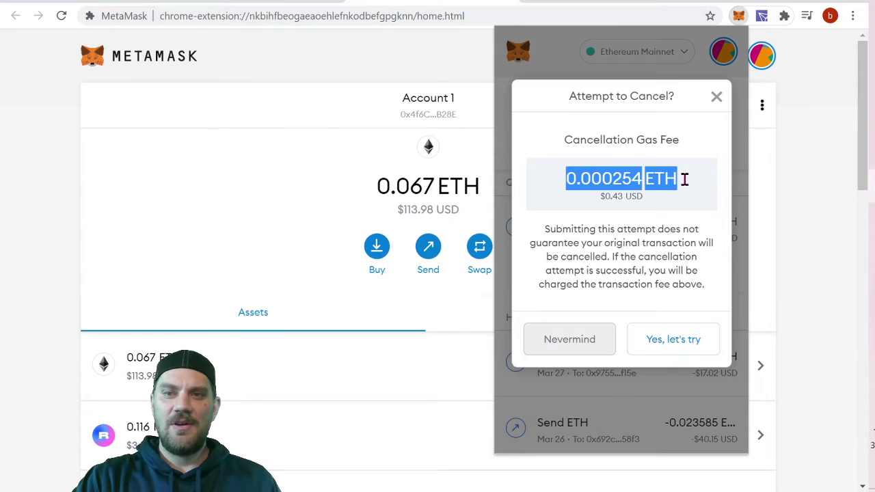
pyautogui.click(636, 196)
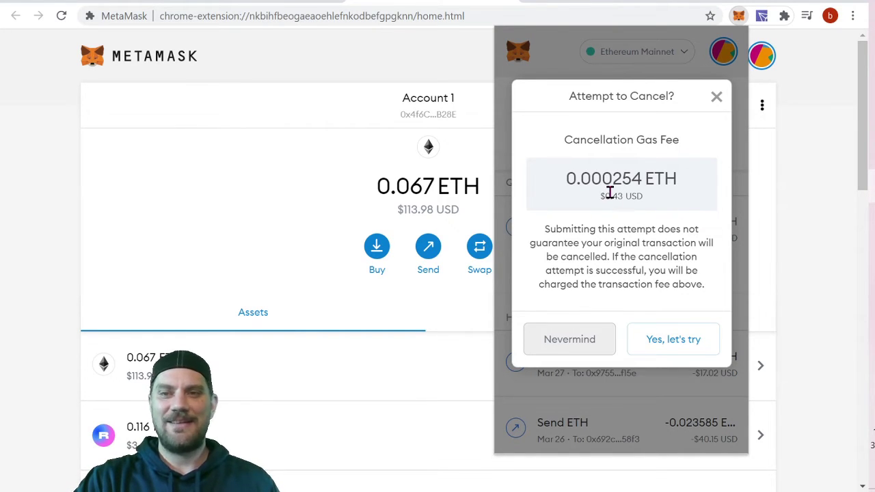
pyautogui.click(716, 97)
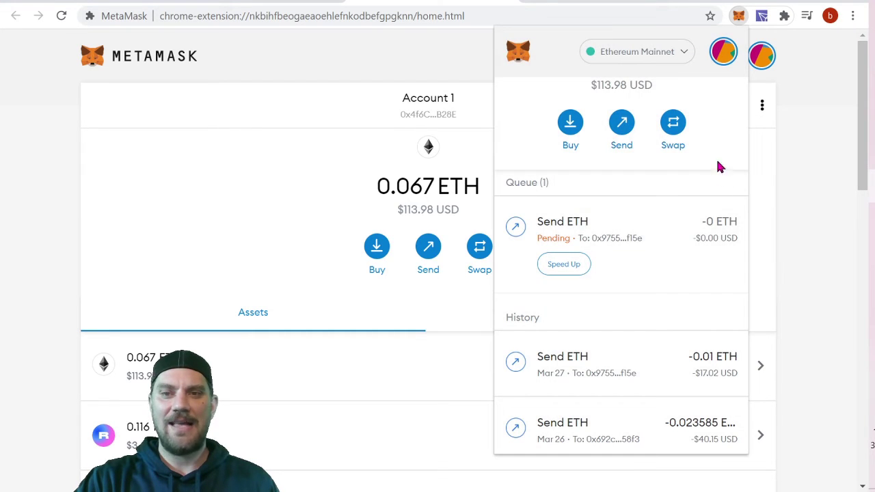
pyautogui.click(678, 232)
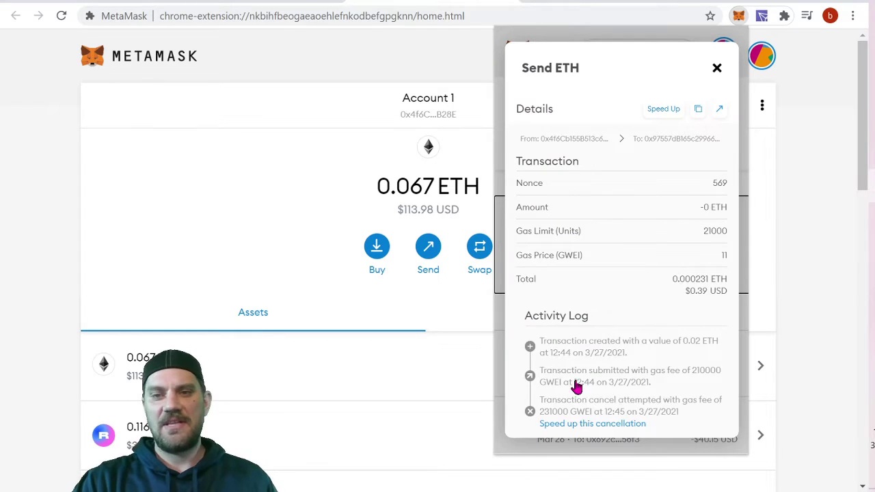
pyautogui.click(716, 70)
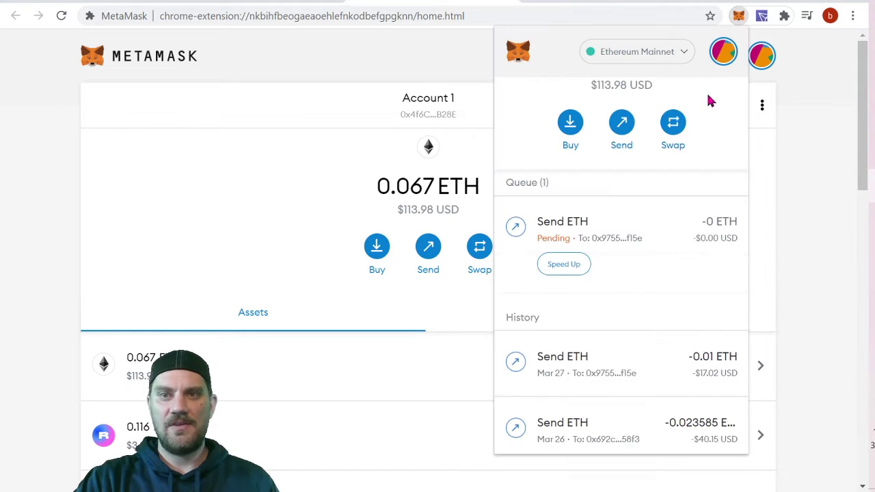
# Look up the pending cancellation on Etherscan from its transaction details, and return to MetaMask.
pyautogui.click(678, 260)
pyautogui.click(719, 110)
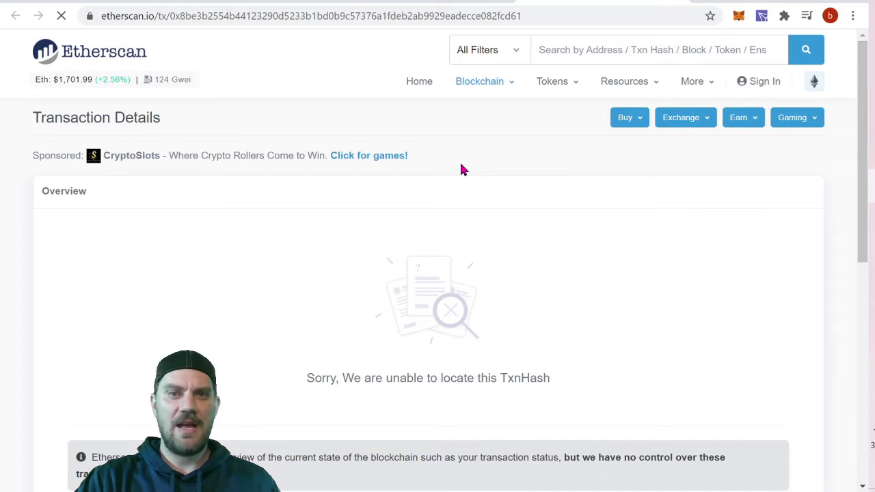
pyautogui.scroll(-1, 462, 168)
pyautogui.scroll(-1, 175, 319)
pyautogui.scroll(2, 463, 280)
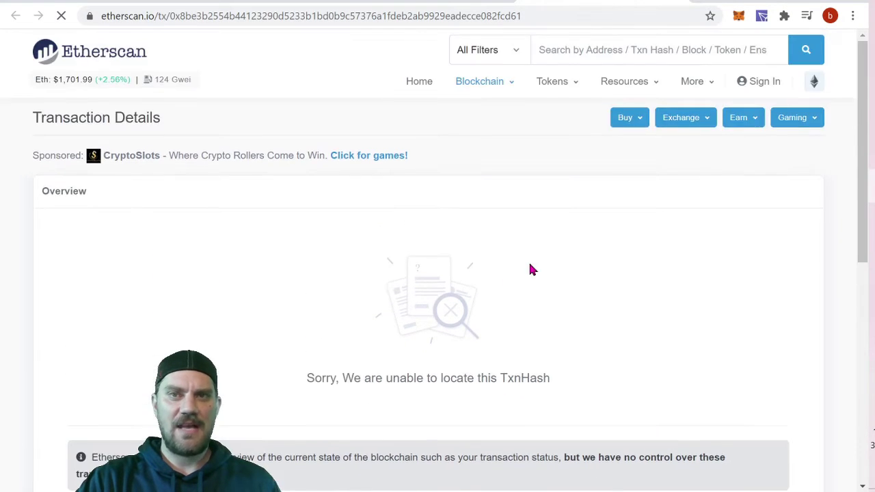
pyautogui.click(431, 2)
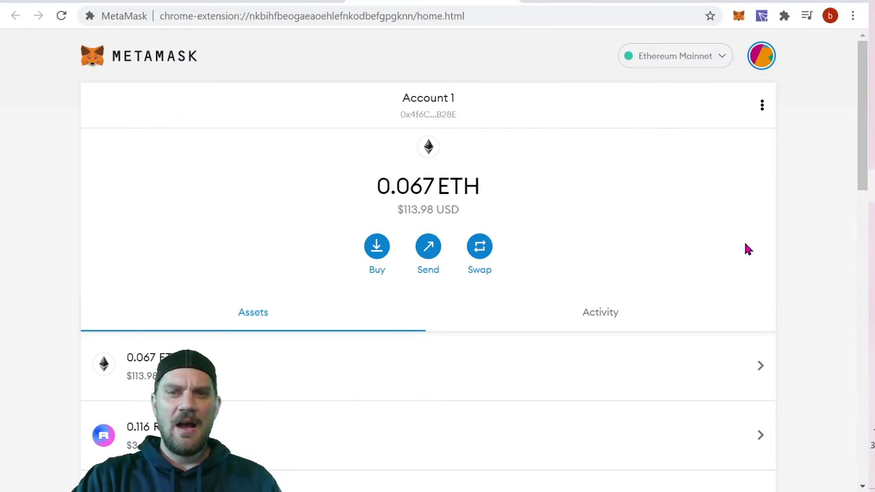
# Reopen the pending cancellation's details in the extension popup and highlight its nonce.
pyautogui.click(739, 15)
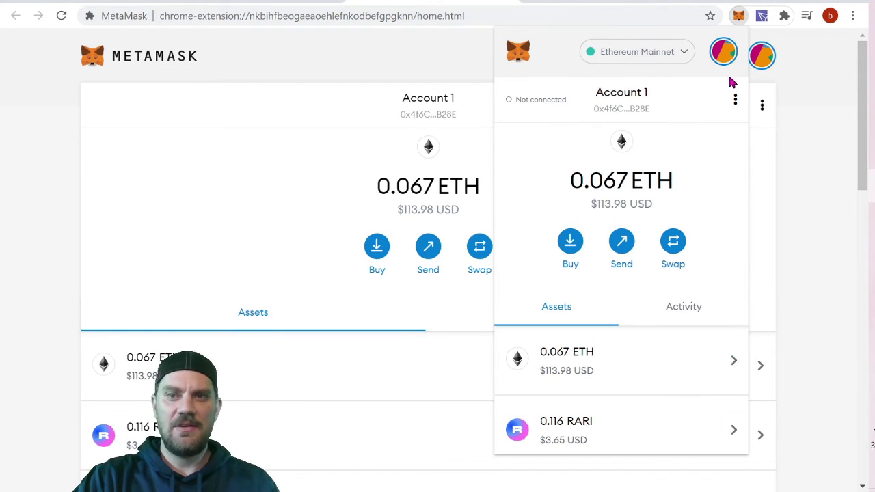
pyautogui.scroll(-3, 731, 98)
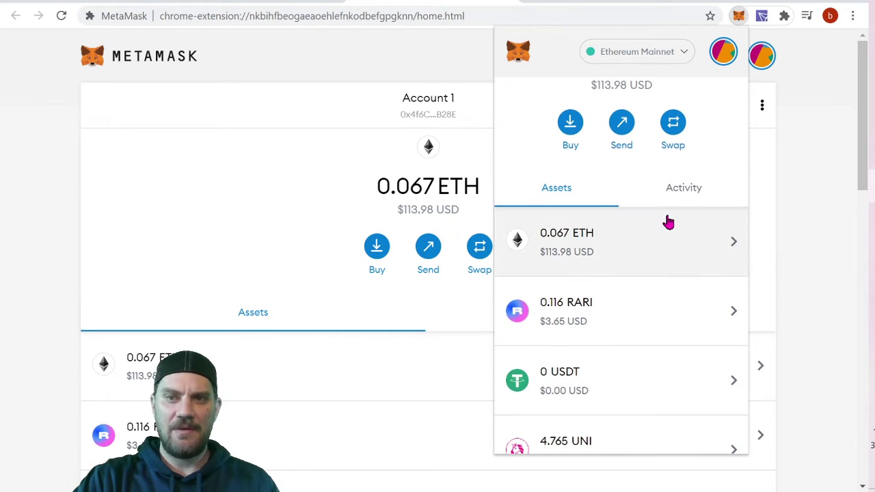
pyautogui.click(666, 222)
pyautogui.scroll(-2, 694, 240)
pyautogui.click(682, 239)
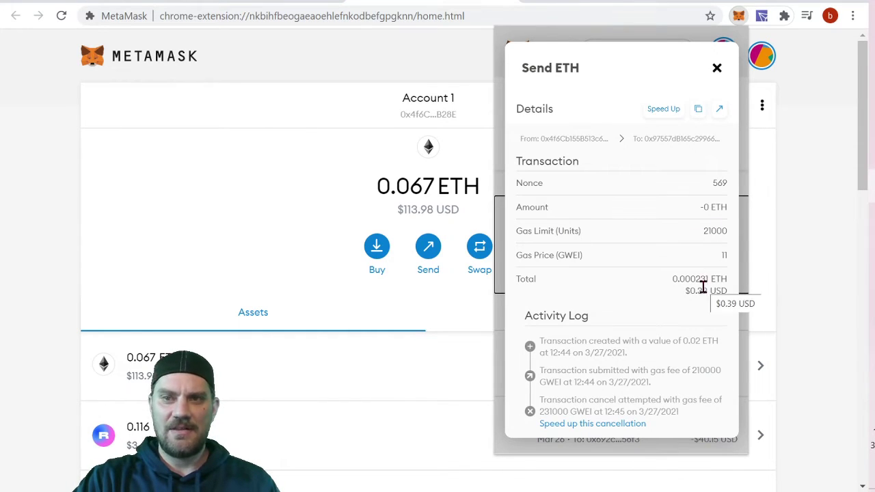
pyautogui.moveTo(523, 183); pyautogui.dragTo(542, 184)
pyautogui.moveTo(712, 182)
pyautogui.mouseDown()
pyautogui.moveTo(732, 181)
pyautogui.moveTo(710, 184)
pyautogui.mouseUp()
pyautogui.click(729, 182)
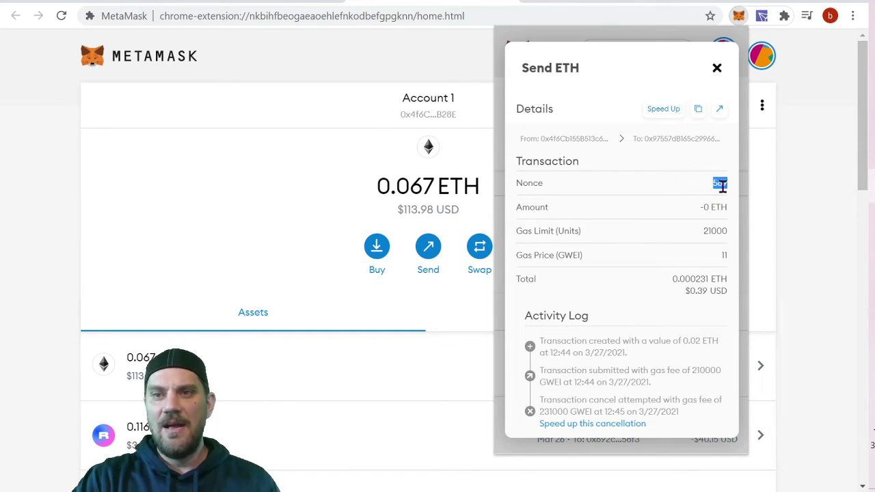
# Reload the cancellation's Etherscan page and examine its status, addresses, value and gas price.
pyautogui.click(605, 3)
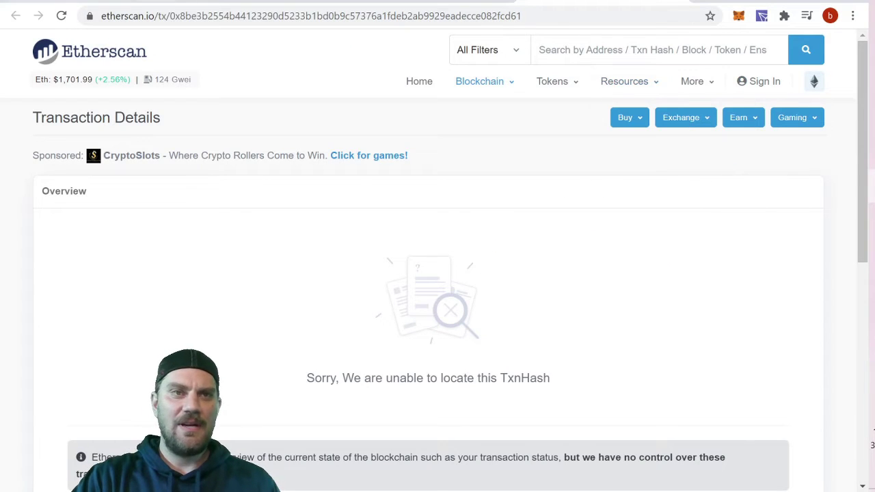
pyautogui.click(61, 15)
pyautogui.moveTo(608, 84)
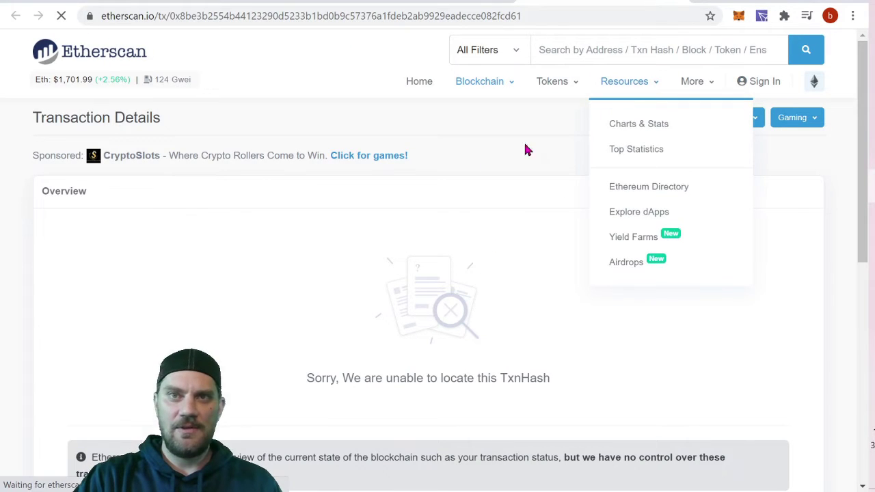
pyautogui.scroll(-1, 491, 193)
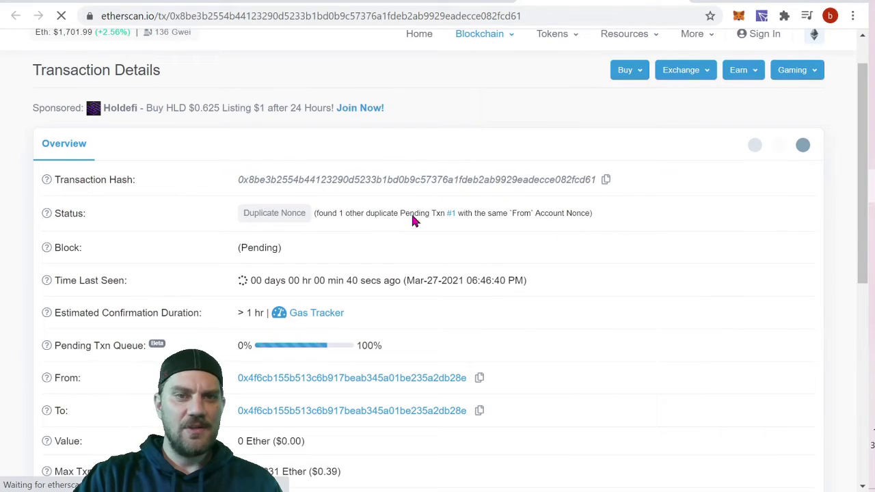
pyautogui.scroll(-2, 443, 220)
pyautogui.scroll(2, 615, 199)
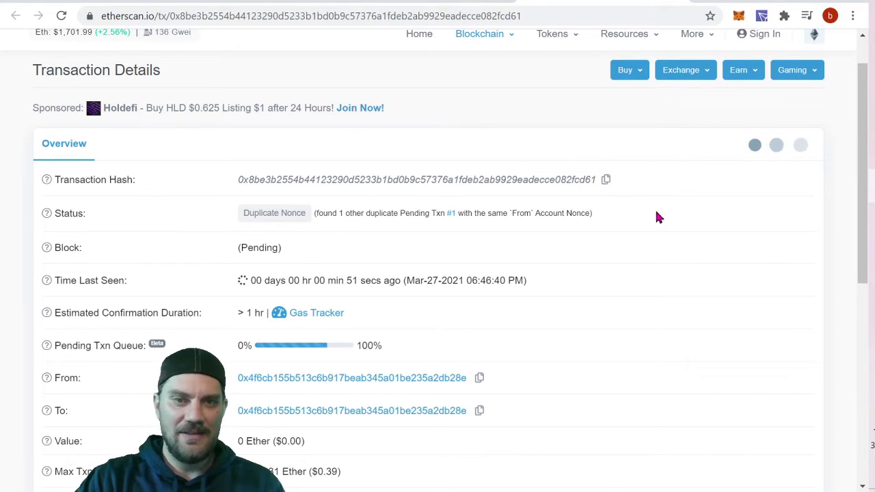
pyautogui.scroll(-5, 656, 212)
pyautogui.scroll(1, 659, 212)
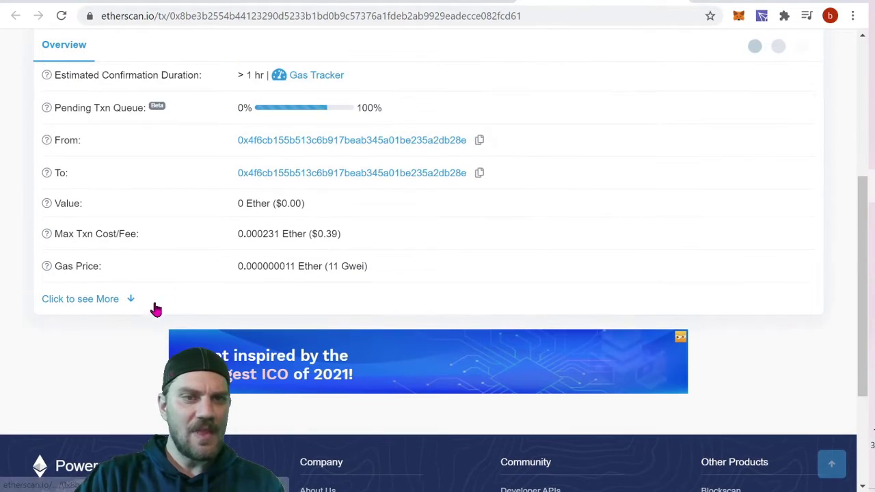
# Expand the transaction's additional details on Etherscan, copy the nonce 569 and switch back to MetaMask.
pyautogui.click(113, 301)
pyautogui.scroll(-1, 558, 214)
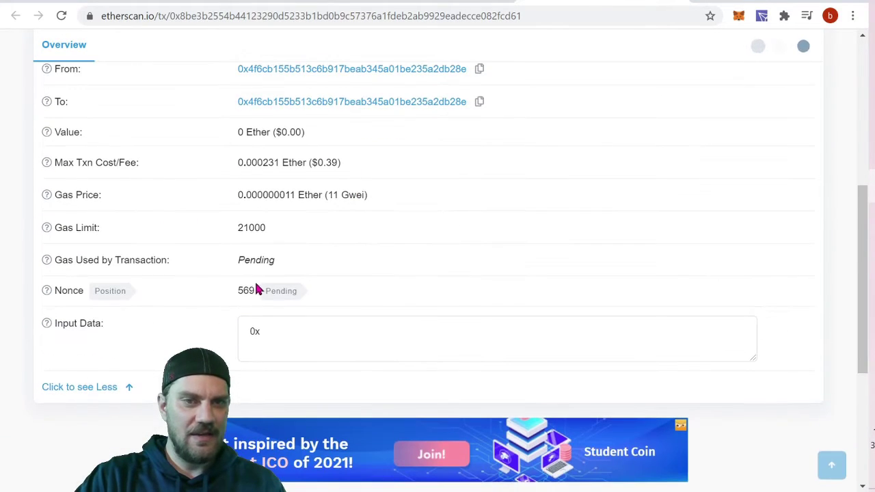
pyautogui.moveTo(237, 293); pyautogui.dragTo(266, 291)
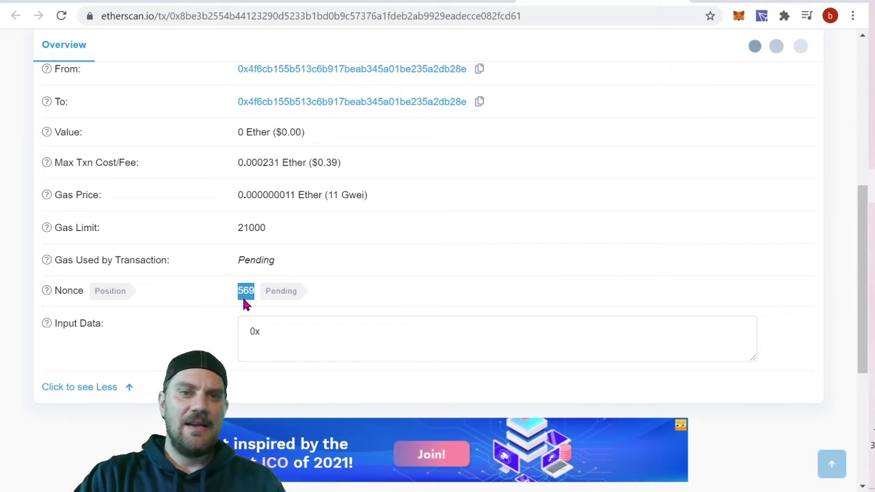
pyautogui.scroll(3, 478, 321)
pyautogui.scroll(-3, 308, 356)
pyautogui.rightClick(248, 293)
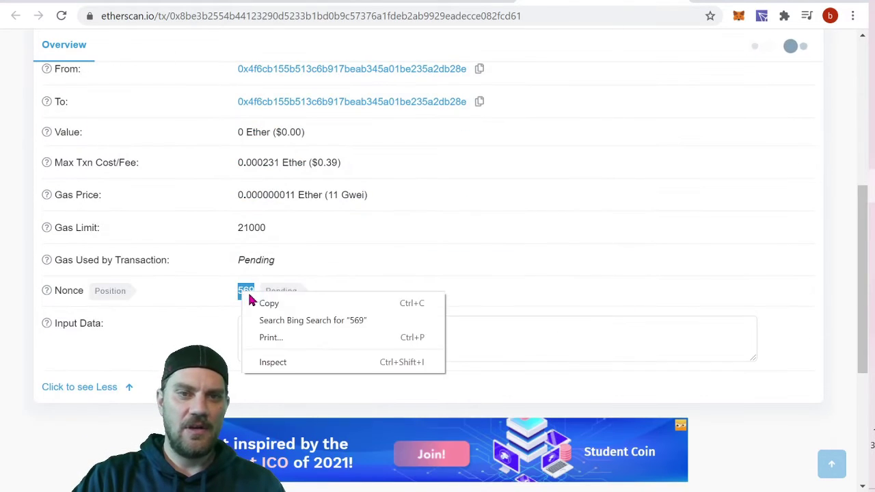
pyautogui.click(301, 307)
pyautogui.scroll(5, 581, 270)
pyautogui.hotkey('ctrl', 'Tab')
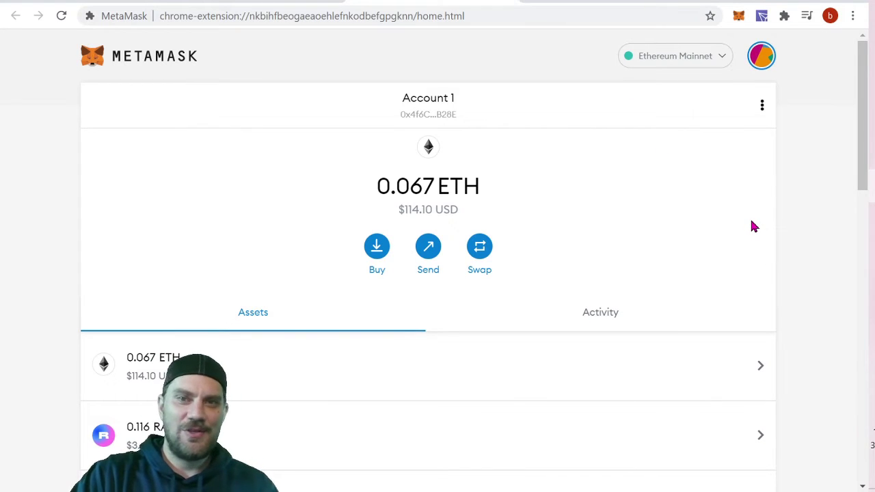
# Open the Advanced settings from the account menu in the MetaMask extension popup.
pyautogui.scroll(-1, 754, 226)
pyautogui.scroll(1, 755, 225)
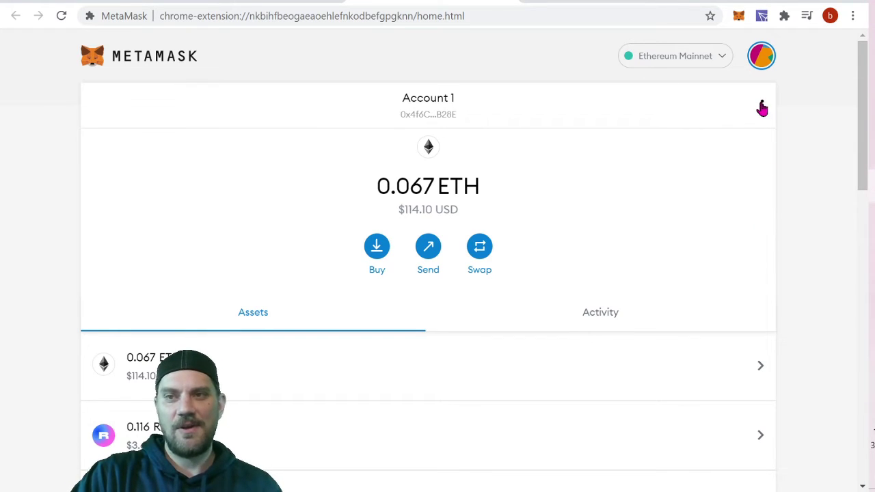
pyautogui.click(738, 16)
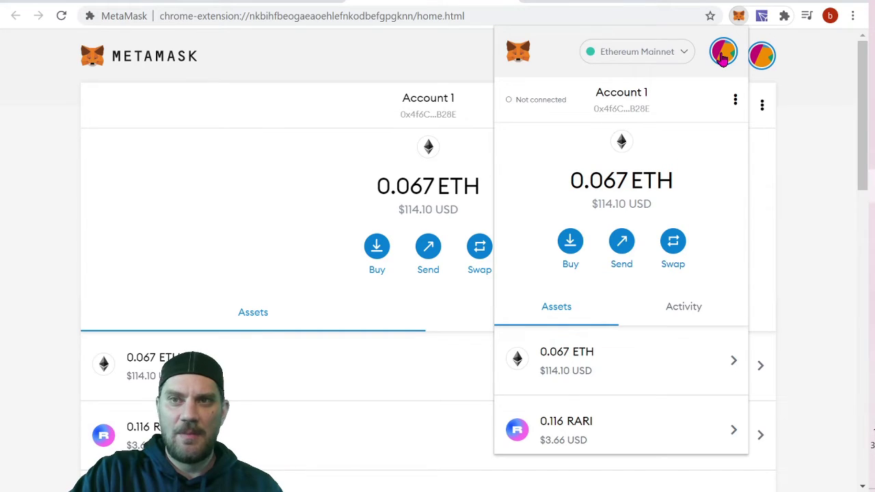
pyautogui.click(723, 58)
pyautogui.scroll(-2, 684, 225)
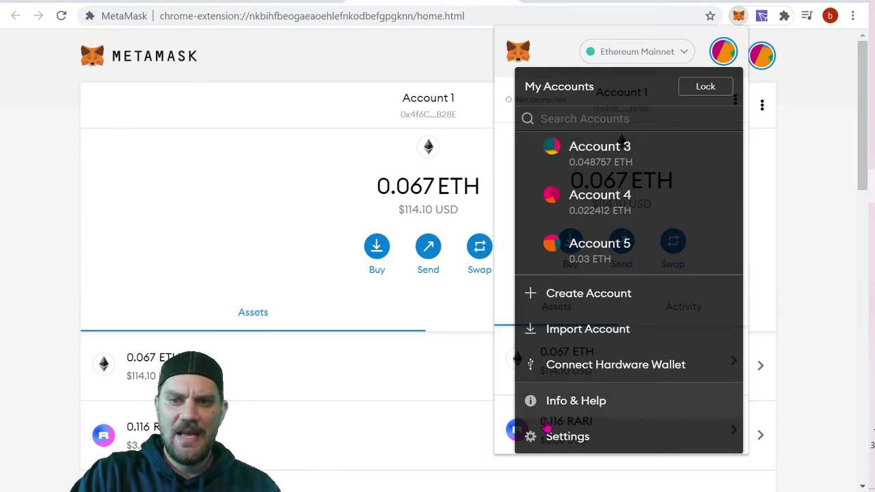
pyautogui.click(568, 441)
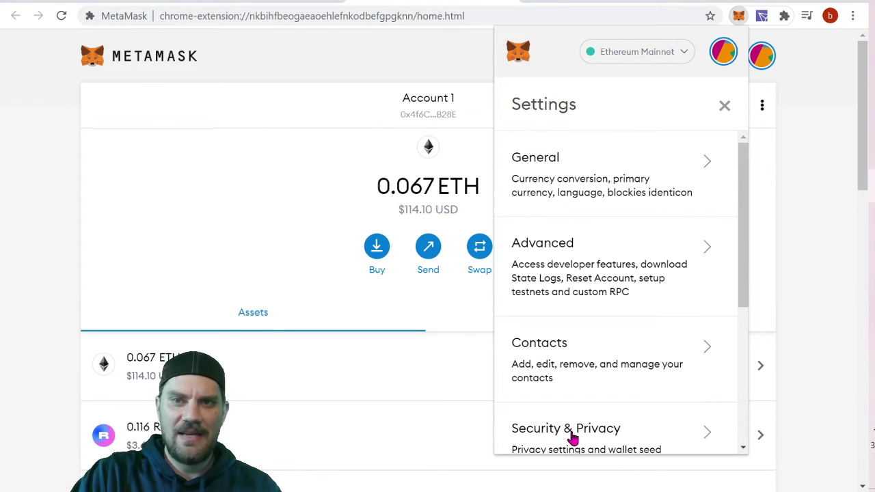
pyautogui.moveTo(747, 229); pyautogui.dragTo(744, 280)
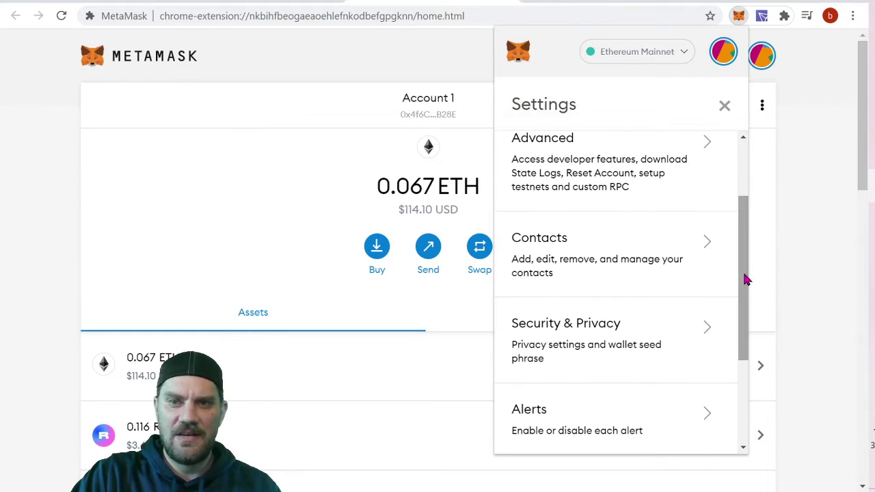
pyautogui.click(583, 186)
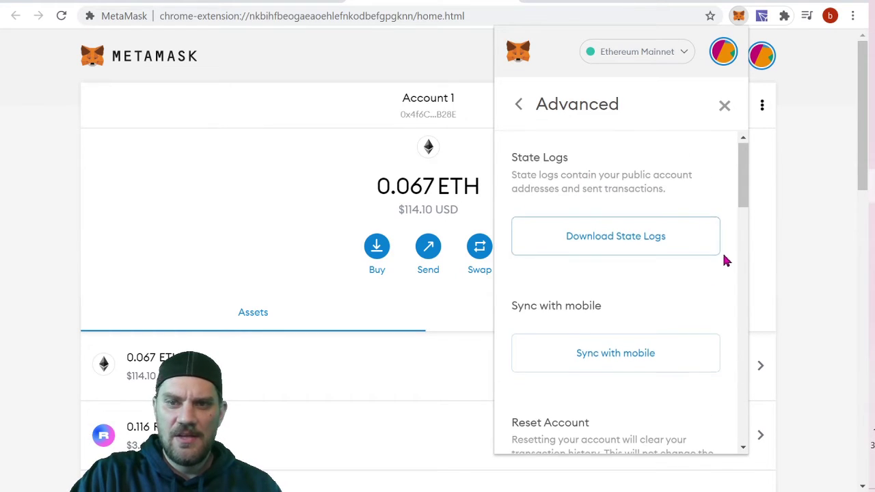
# Turn on Customize transaction nonce in the Advanced settings and return to the account overview.
pyautogui.scroll(-1, 725, 259)
pyautogui.scroll(-5, 726, 265)
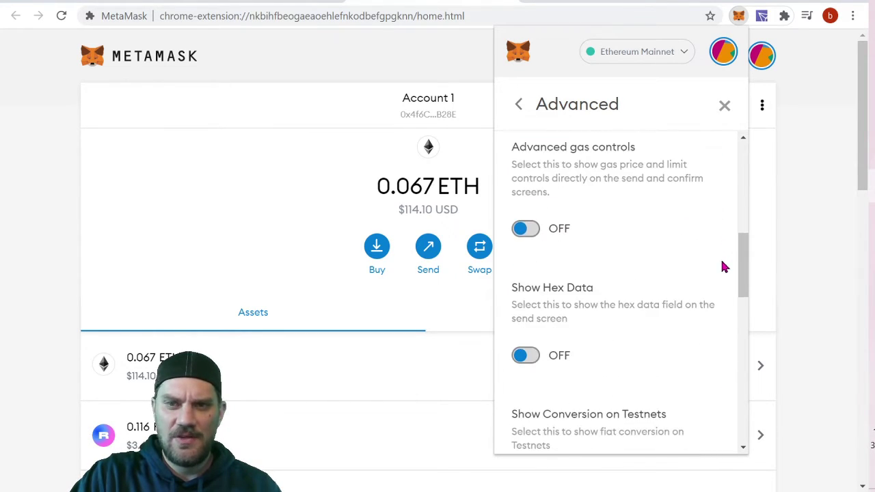
pyautogui.scroll(-5, 724, 266)
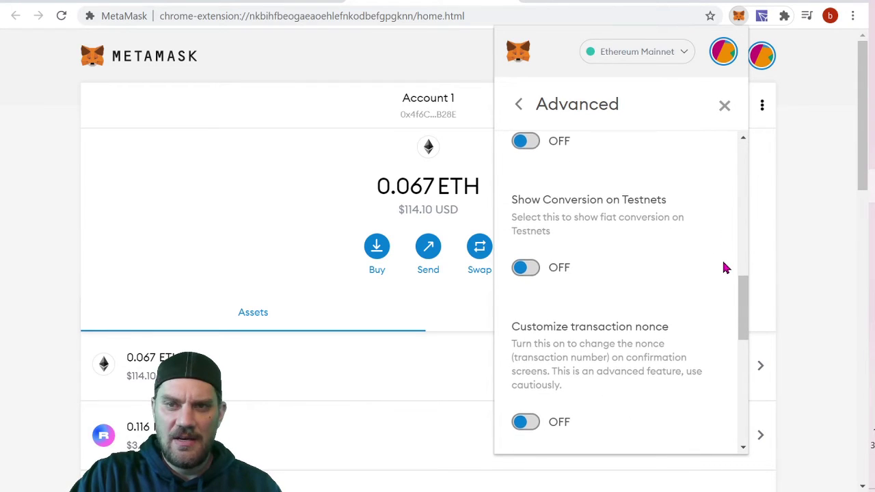
pyautogui.scroll(-2, 725, 267)
pyautogui.scroll(1, 711, 261)
pyautogui.scroll(-1, 676, 248)
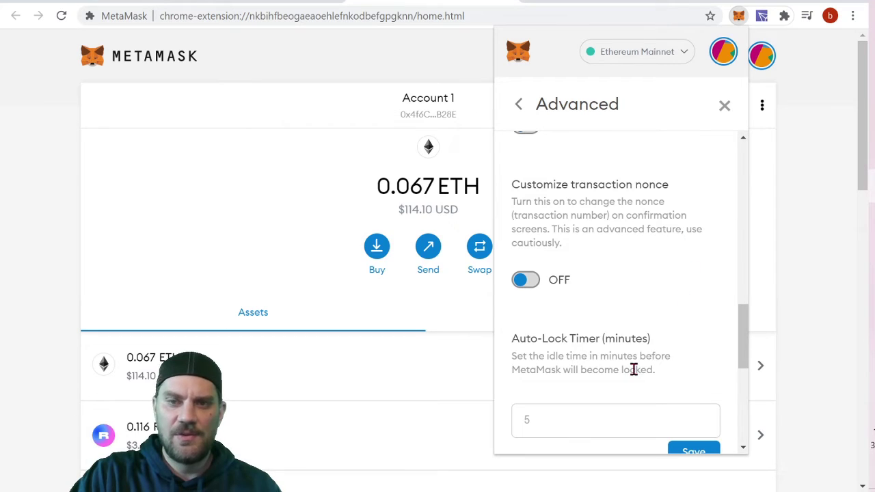
pyautogui.click(523, 282)
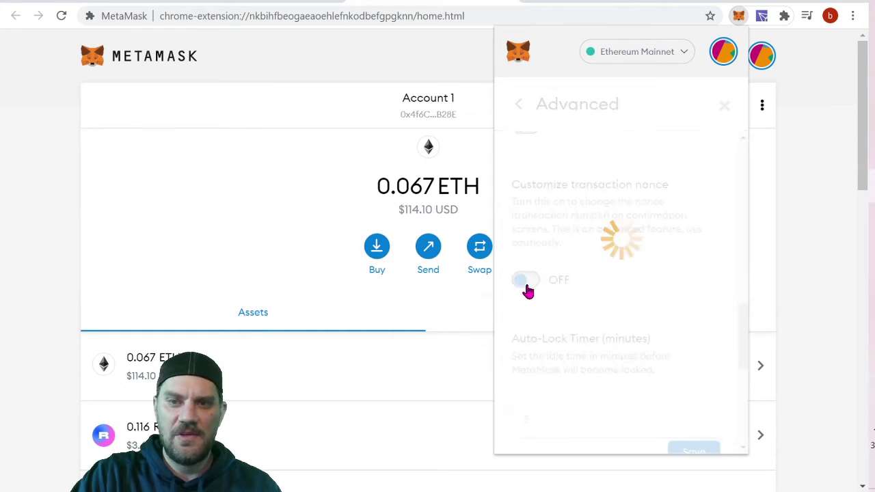
pyautogui.click(524, 282)
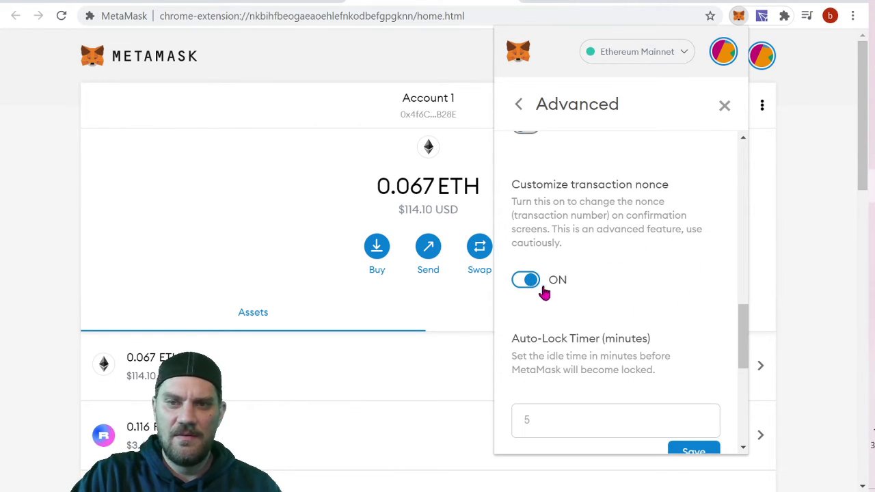
pyautogui.click(537, 286)
pyautogui.scroll(5, 690, 223)
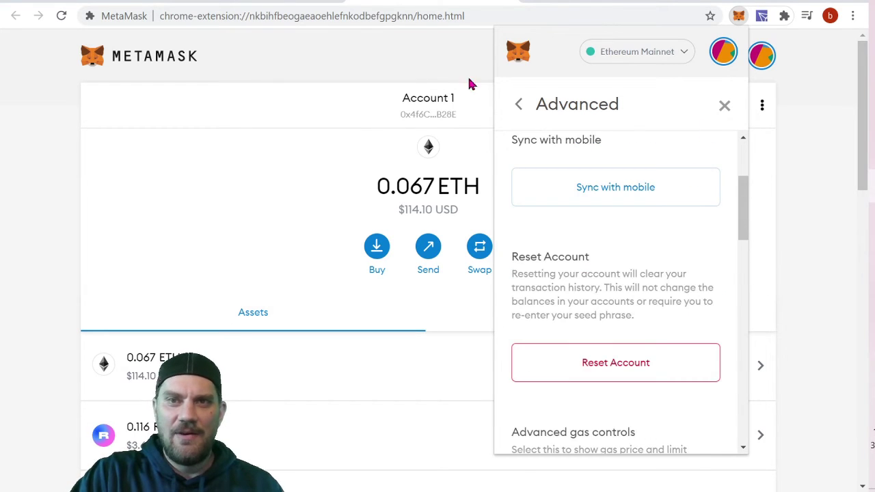
pyautogui.click(518, 104)
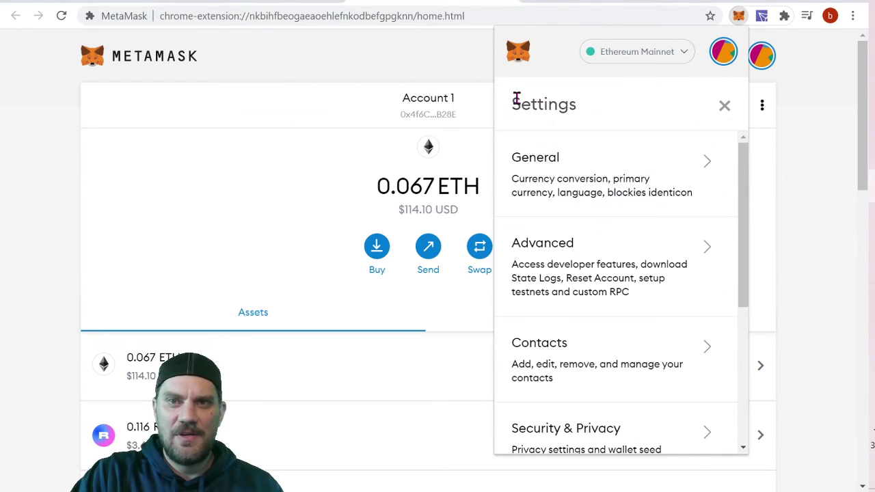
pyautogui.click(725, 106)
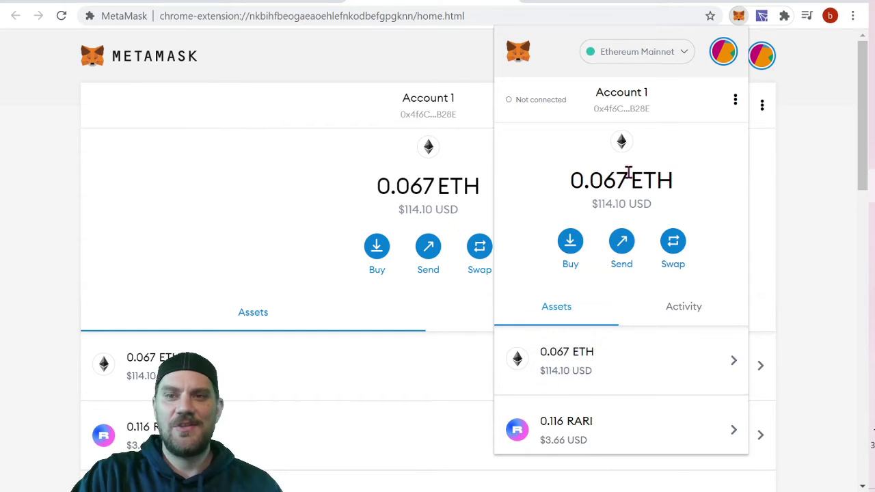
# Copy Account 1's own address and start a send with it as the recipient.
pyautogui.click(629, 109)
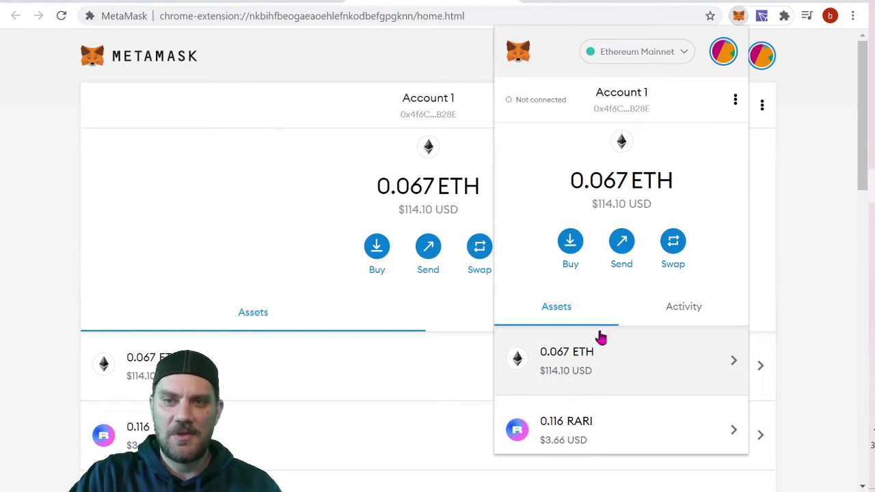
pyautogui.click(622, 244)
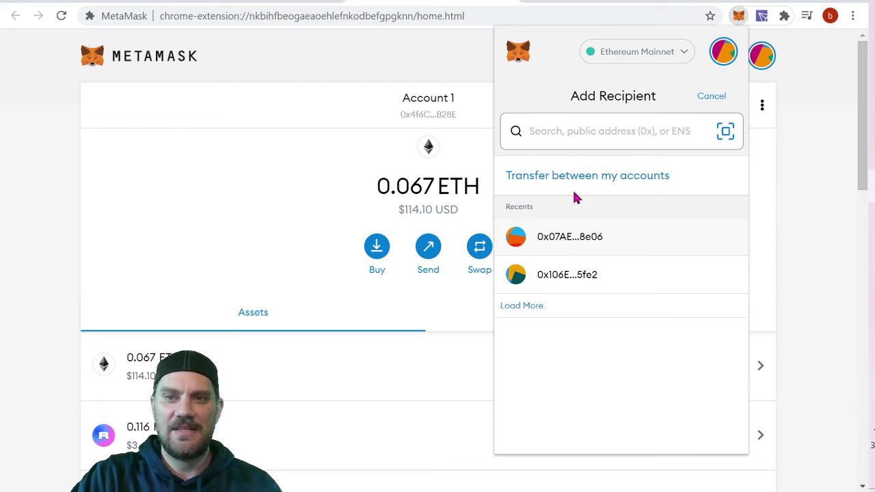
pyautogui.rightClick(565, 127)
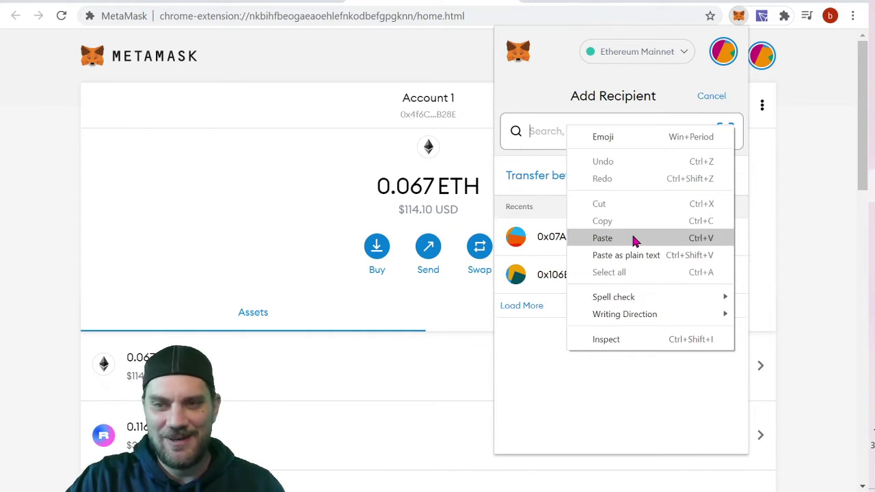
pyautogui.click(603, 238)
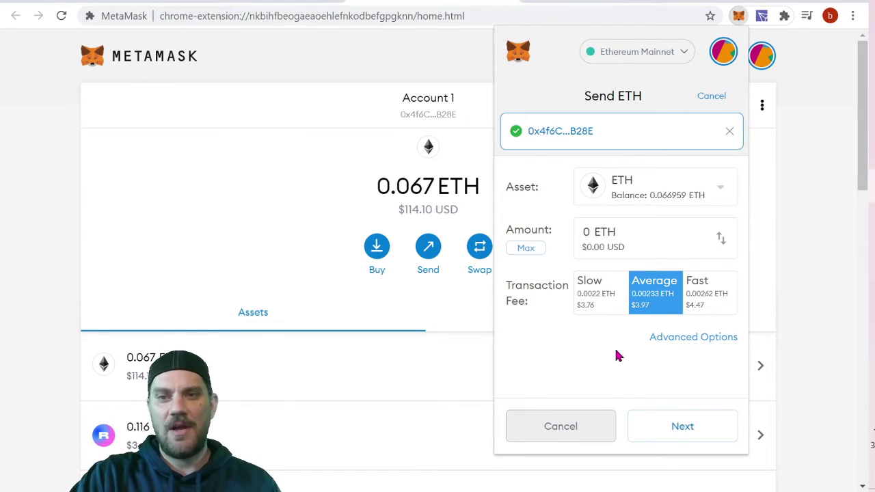
# Choose the Average transaction fee for the 0 ETH transfer and proceed to the confirmation screen.
pyautogui.click(595, 307)
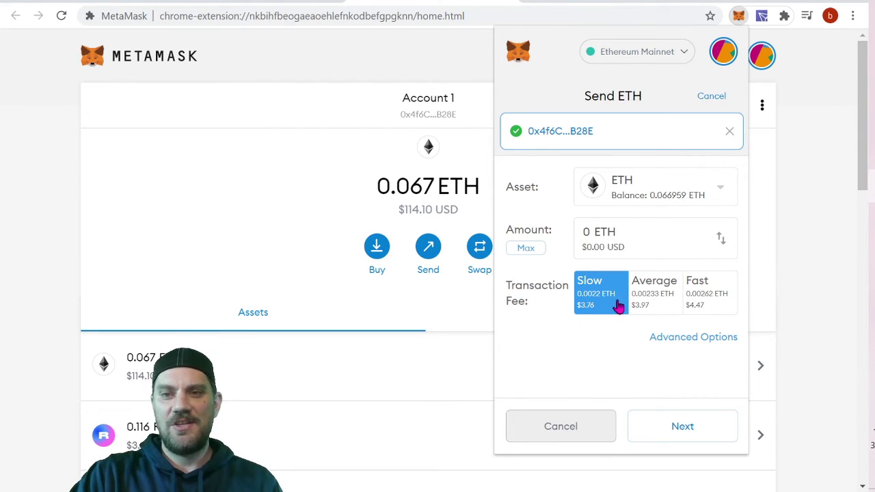
pyautogui.click(660, 306)
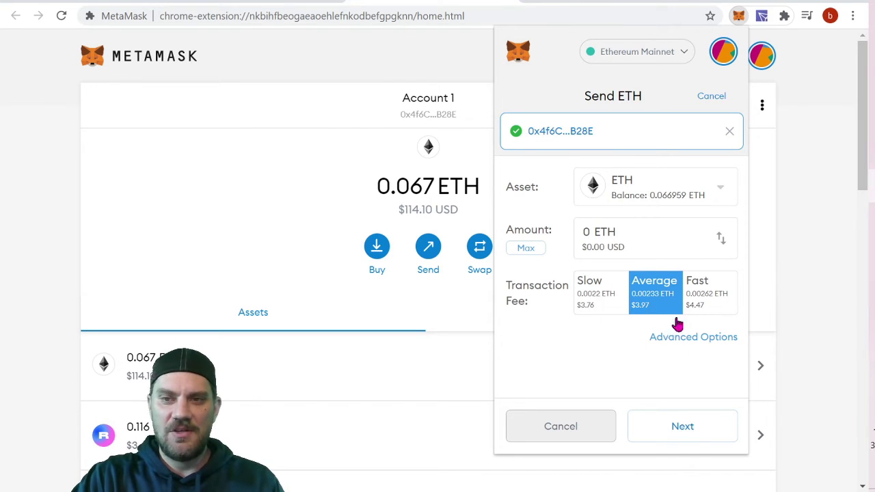
pyautogui.click(684, 431)
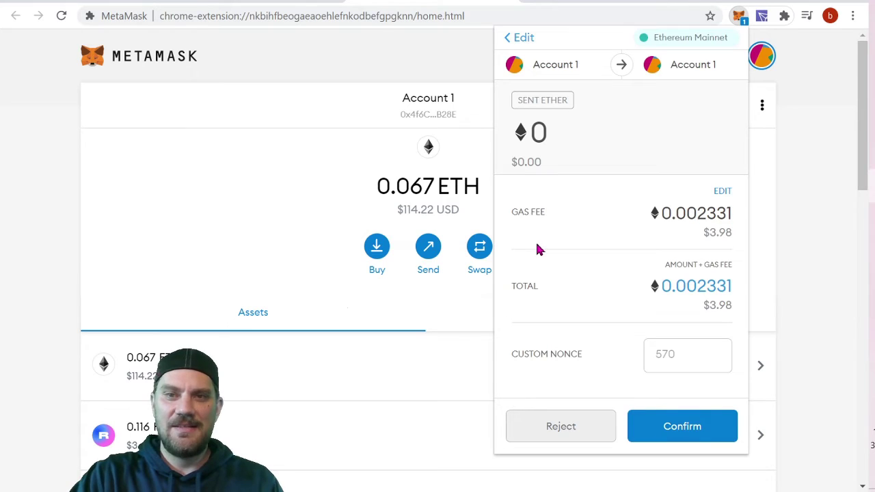
# Set the custom nonce to 569 and confirm the 0 ETH transaction.
pyautogui.moveTo(510, 354); pyautogui.dragTo(585, 356)
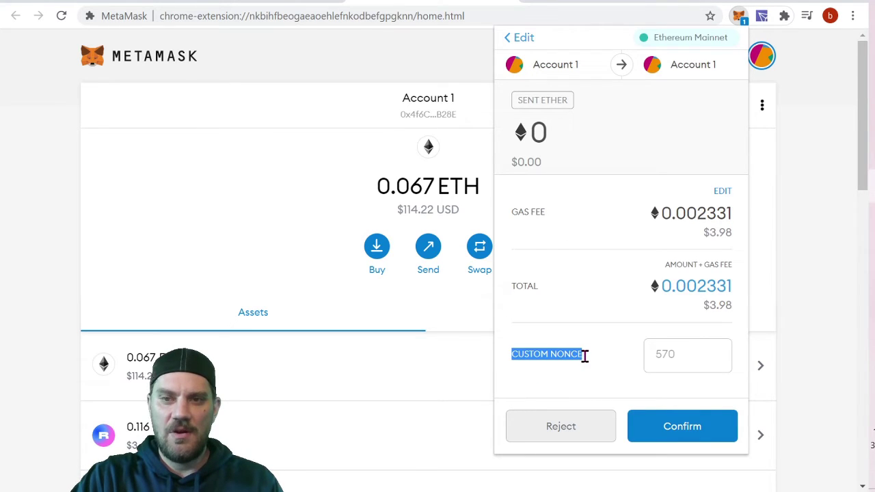
pyautogui.click(690, 359)
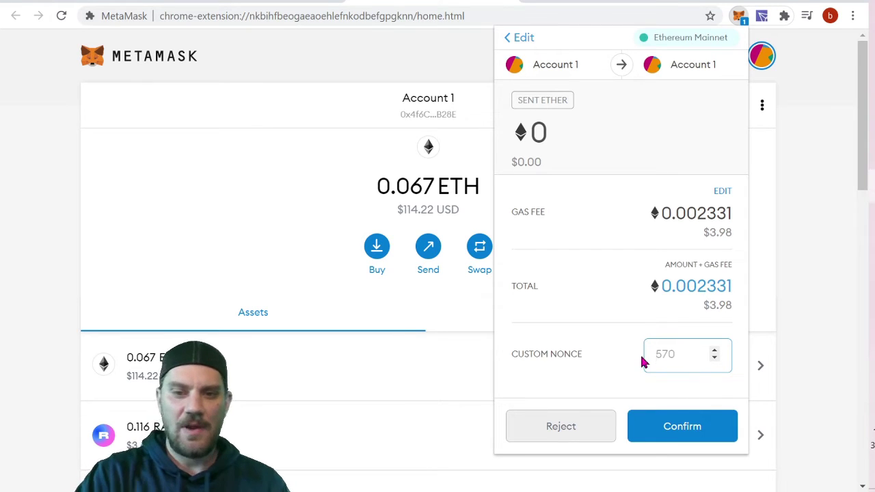
pyautogui.write('569')
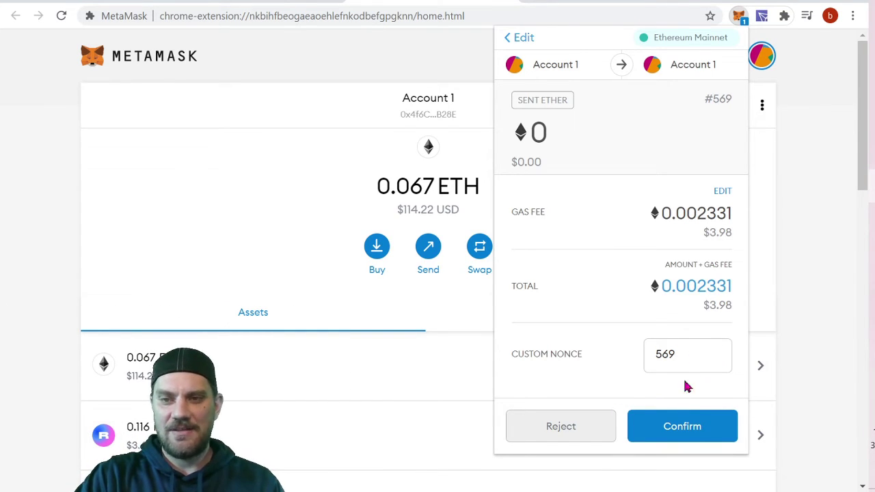
pyautogui.click(681, 438)
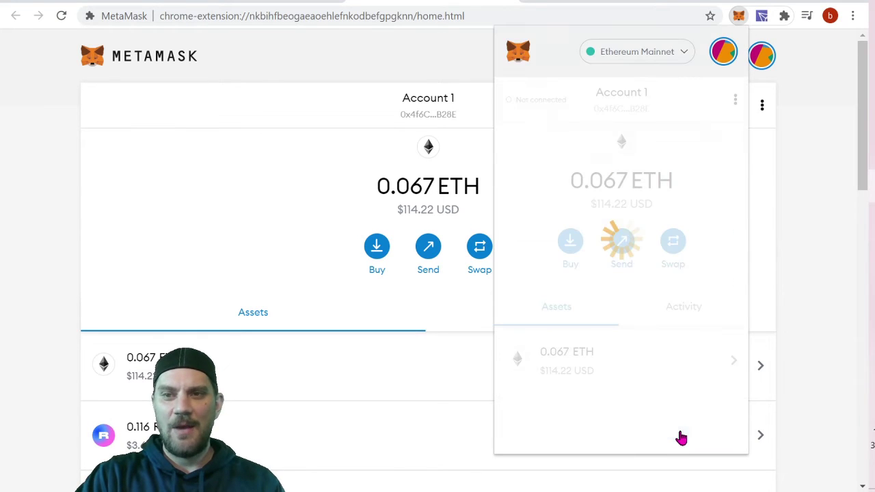
# Open the Send ETH transaction's details from the account activity and examine its nonce, gas price and activity log.
pyautogui.click(635, 371)
pyautogui.scroll(-2, 670, 383)
pyautogui.click(662, 313)
pyautogui.scroll(-2, 660, 312)
pyautogui.scroll(1, 668, 365)
pyautogui.scroll(-1, 684, 356)
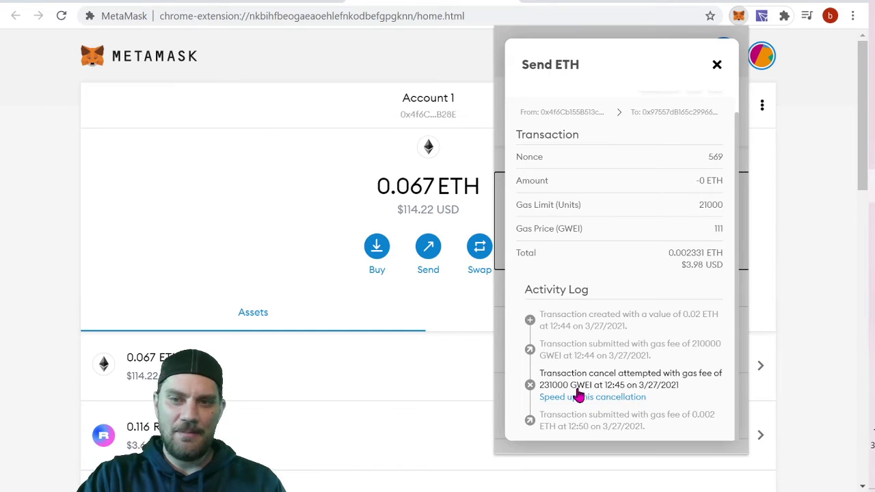
pyautogui.scroll(1, 651, 330)
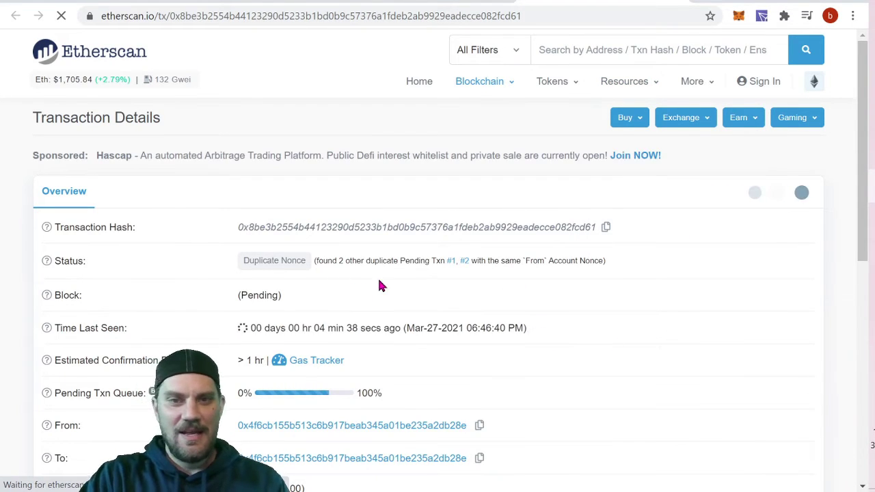
# Examine the earlier cancellation and the replacement transaction on Etherscan for status, addresses, value and gas price, and return to MetaMask.
pyautogui.scroll(-3, 834, 185)
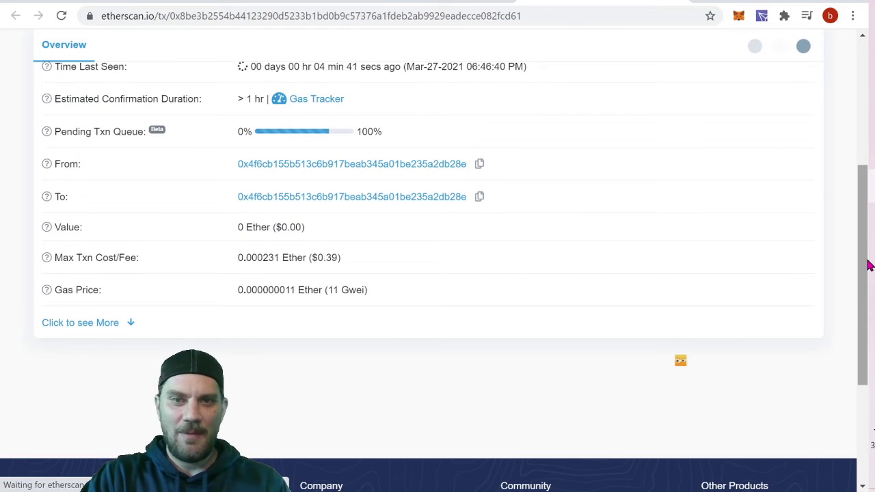
pyautogui.scroll(2, 864, 235)
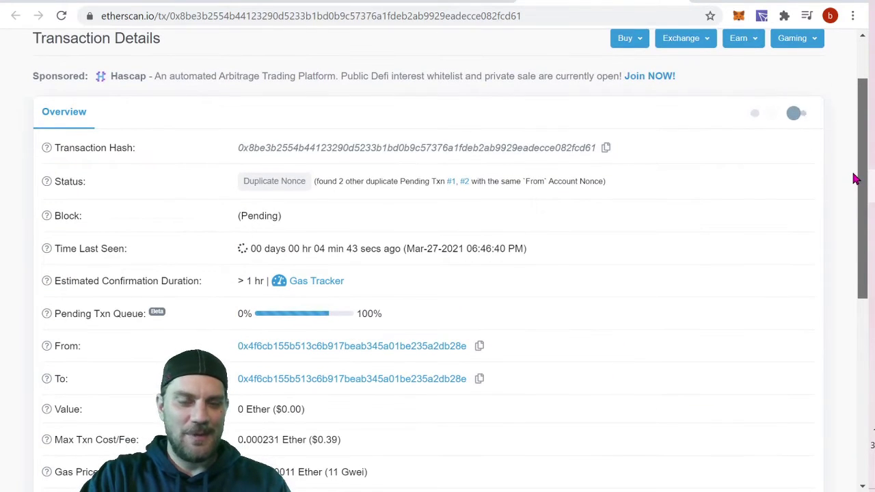
pyautogui.scroll(-1, 853, 181)
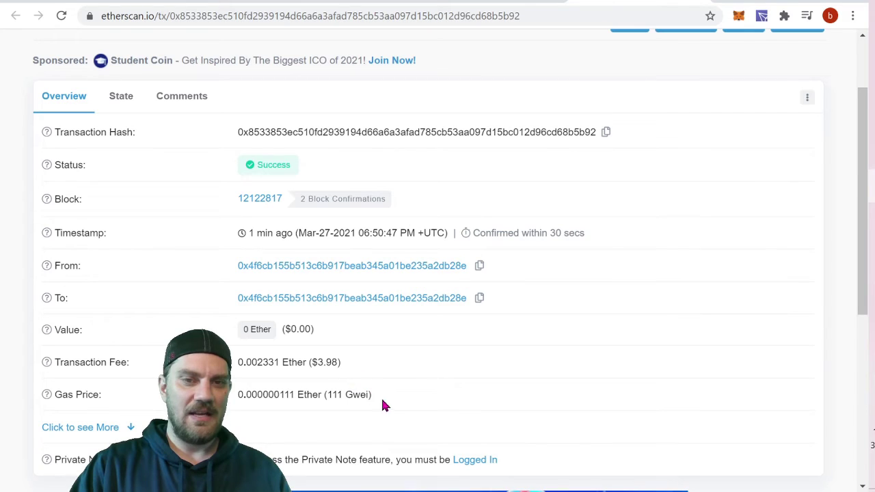
pyautogui.click(704, 1)
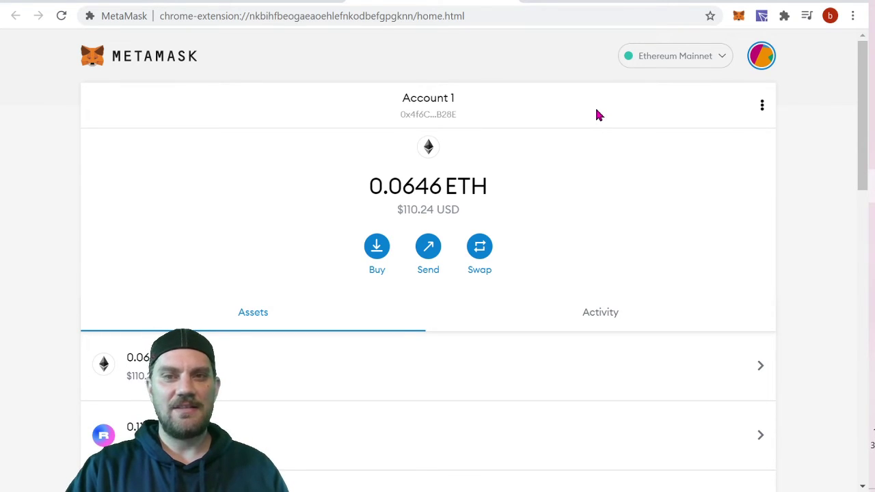
# Open the token-adding form from the end of the account's asset list and search the tokens for "rune".
pyautogui.scroll(-10, 411, 246)
pyautogui.scroll(10, 468, 334)
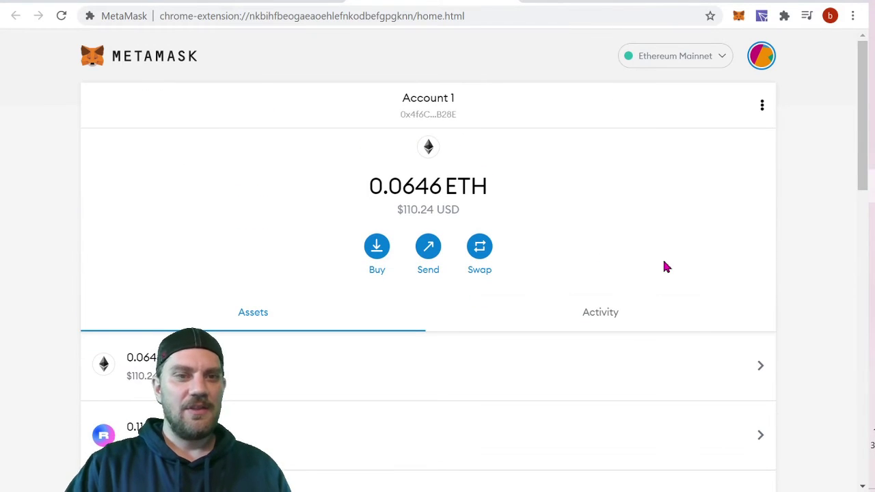
pyautogui.scroll(-10, 641, 248)
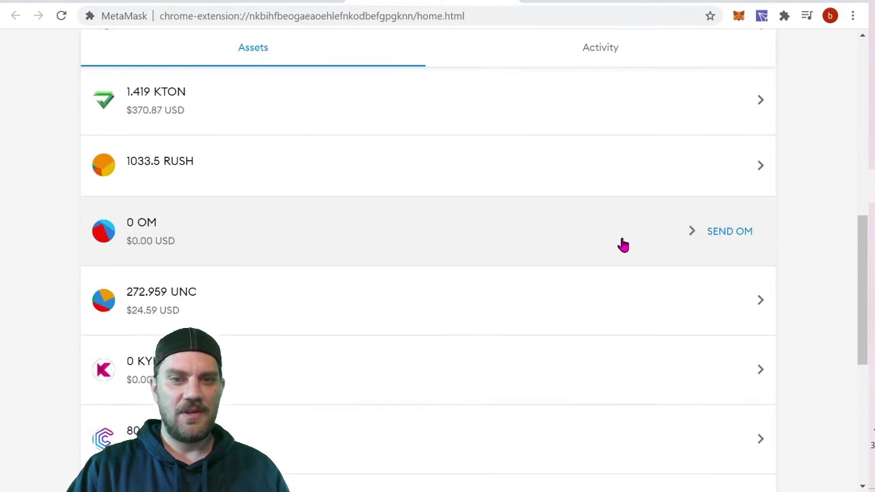
pyautogui.scroll(-3, 547, 223)
pyautogui.click(421, 420)
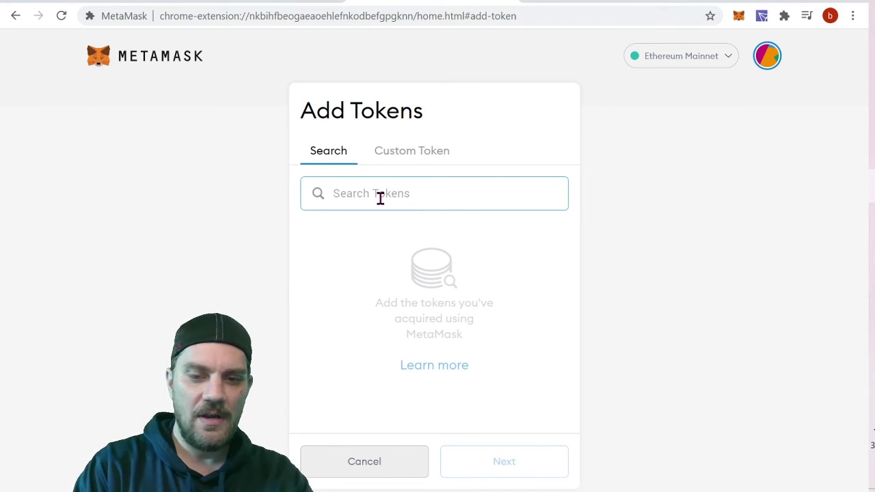
pyautogui.write('rune')
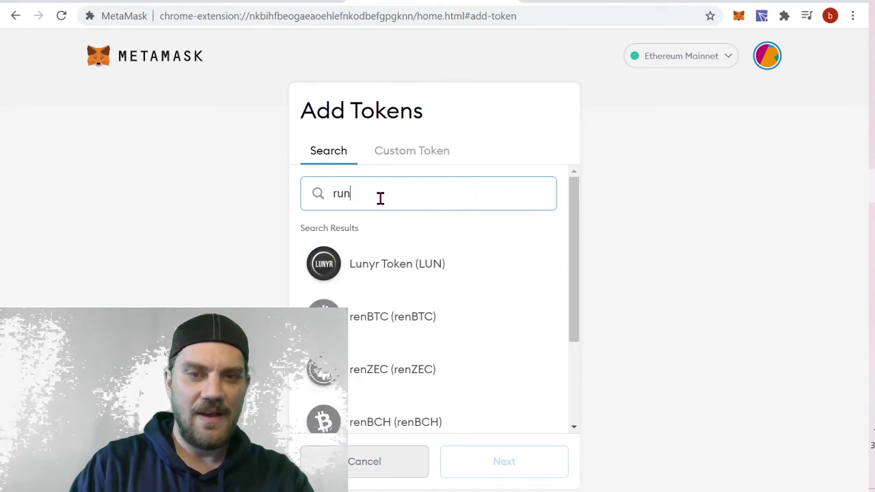
pyautogui.moveTo(577, 251)
pyautogui.mouseDown()
pyautogui.moveTo(575, 348)
pyautogui.moveTo(571, 236)
pyautogui.mouseUp()
# Clear the token search and switch the Add Tokens form to custom token entry.
pyautogui.press('BackSpace')
pyautogui.press('BackSpace')
pyautogui.press('BackSpace')
pyautogui.press('BackSpace')
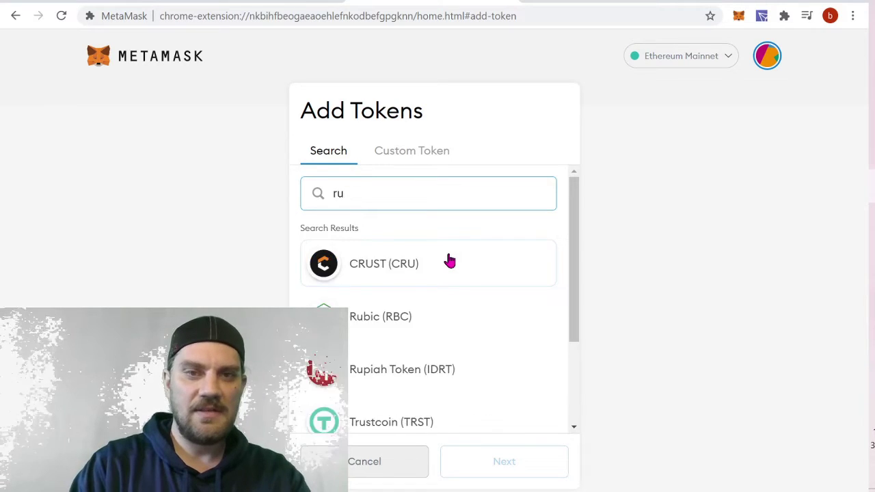
pyautogui.click(469, 260)
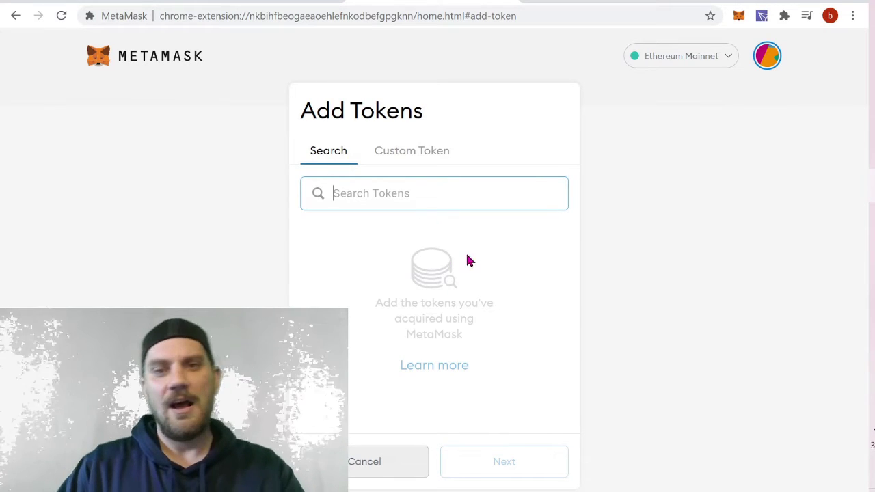
pyautogui.click(408, 153)
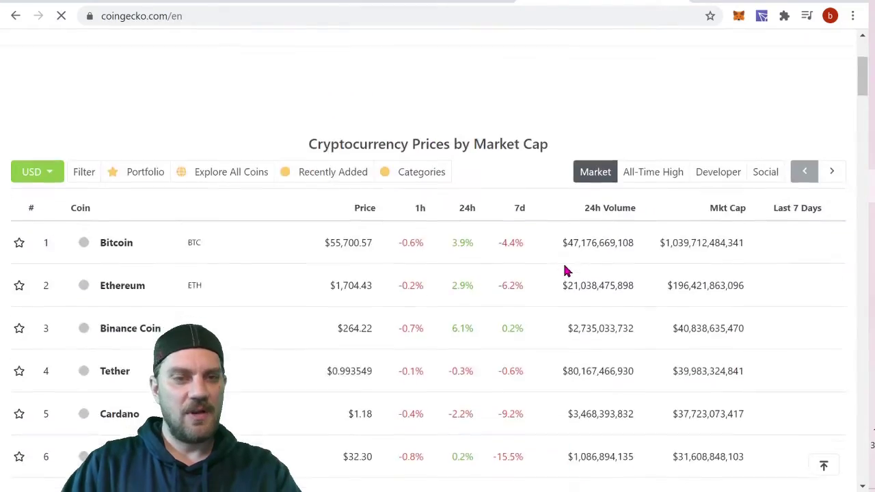
# Open TerraUSD from CoinGecko's market cap list and copy the token's contract address.
pyautogui.scroll(-10, 568, 267)
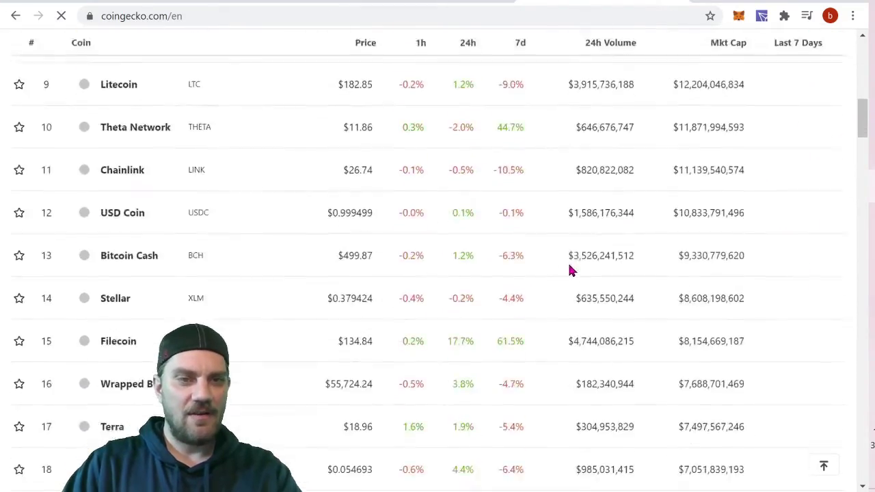
pyautogui.scroll(-15, 578, 266)
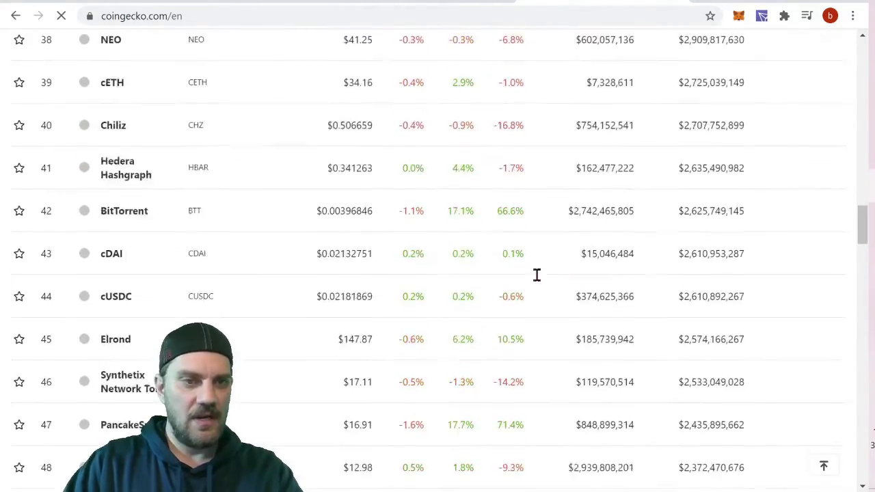
pyautogui.scroll(-13, 294, 348)
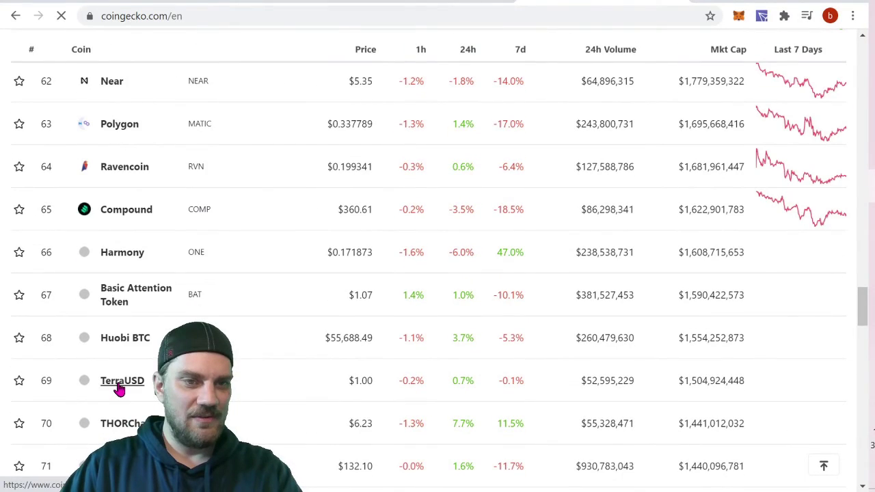
pyautogui.click(119, 388)
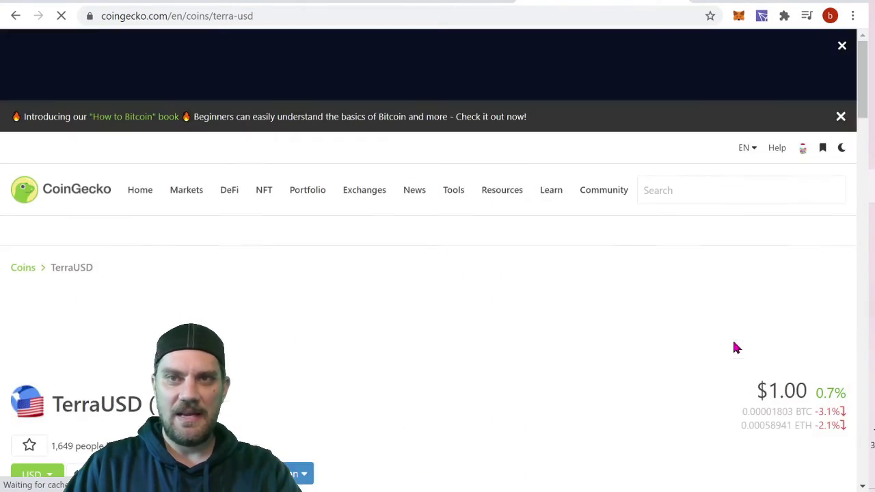
pyautogui.scroll(-5, 728, 348)
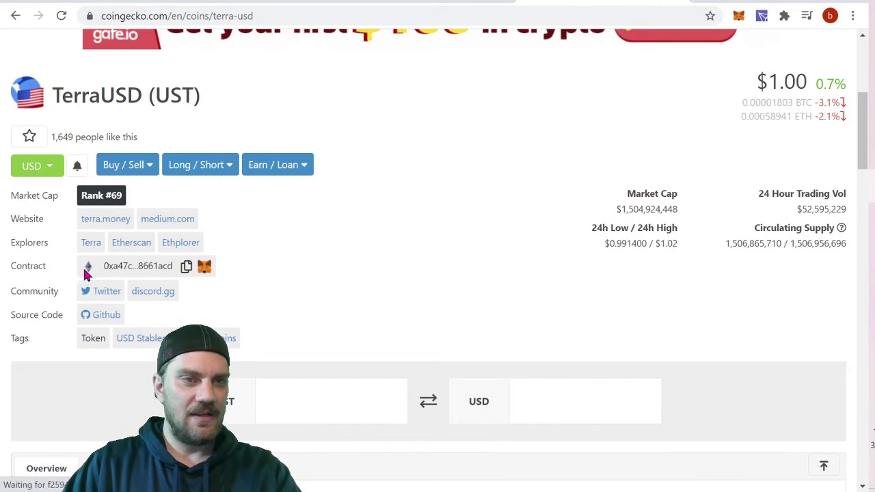
pyautogui.moveTo(12, 267); pyautogui.dragTo(49, 272)
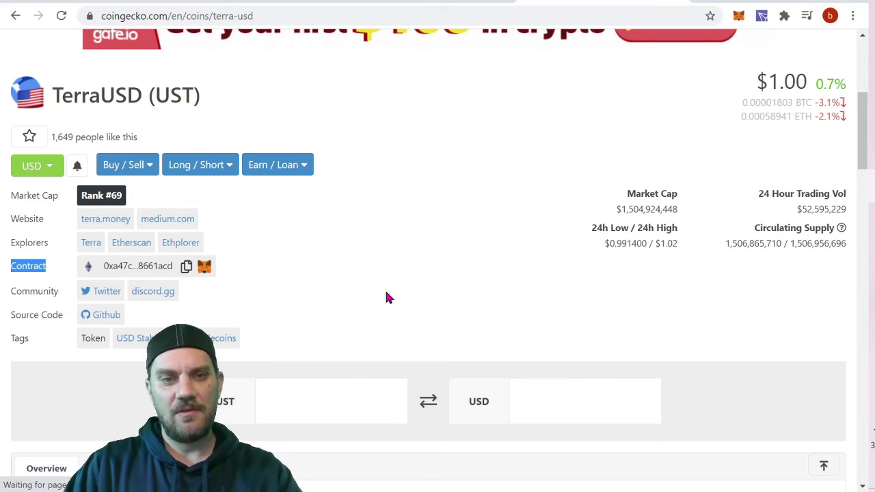
pyautogui.click(185, 267)
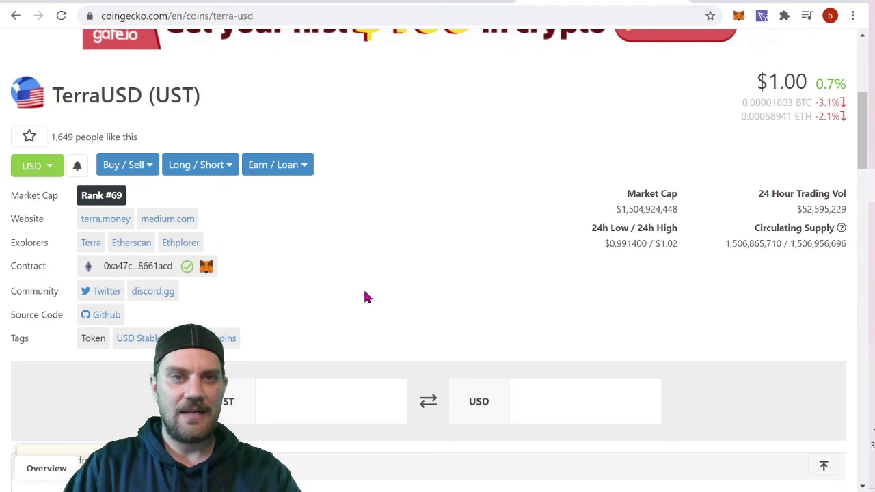
# In the MetaMask extension, add UST to Account 1 as a custom token using the copied TerraUSD contract address.
pyautogui.click(738, 17)
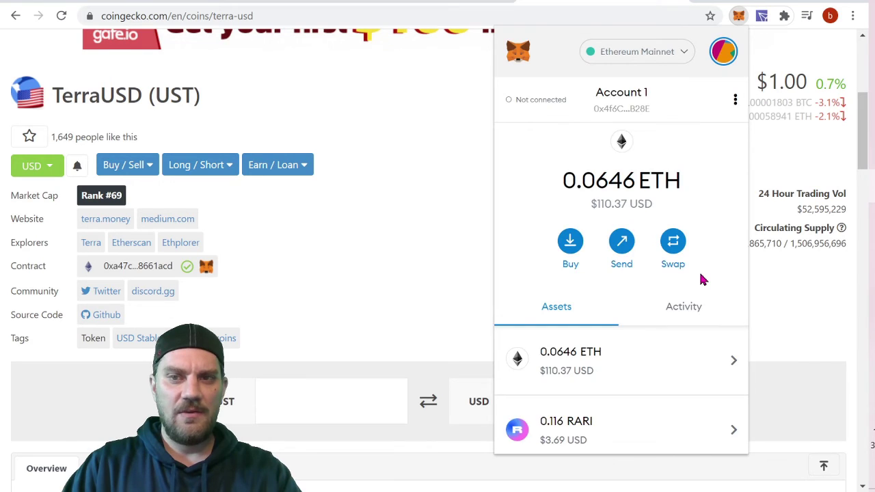
pyautogui.scroll(-10, 700, 280)
pyautogui.scroll(-3, 690, 290)
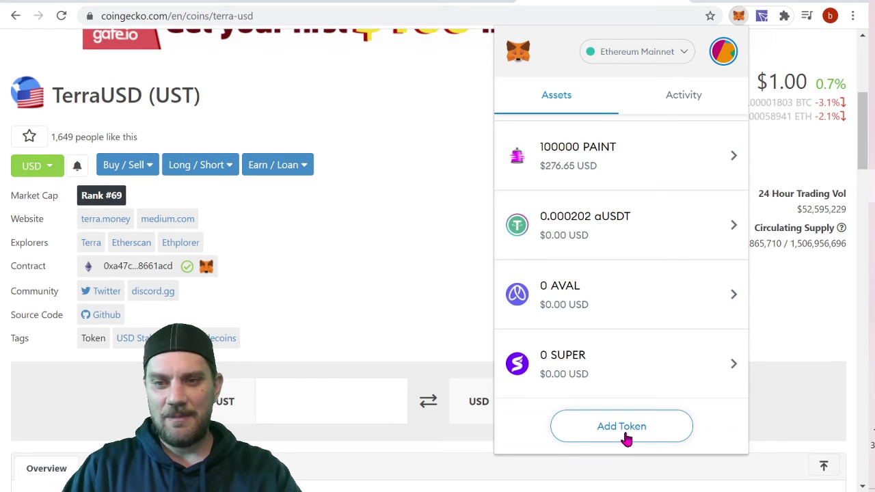
pyautogui.click(624, 438)
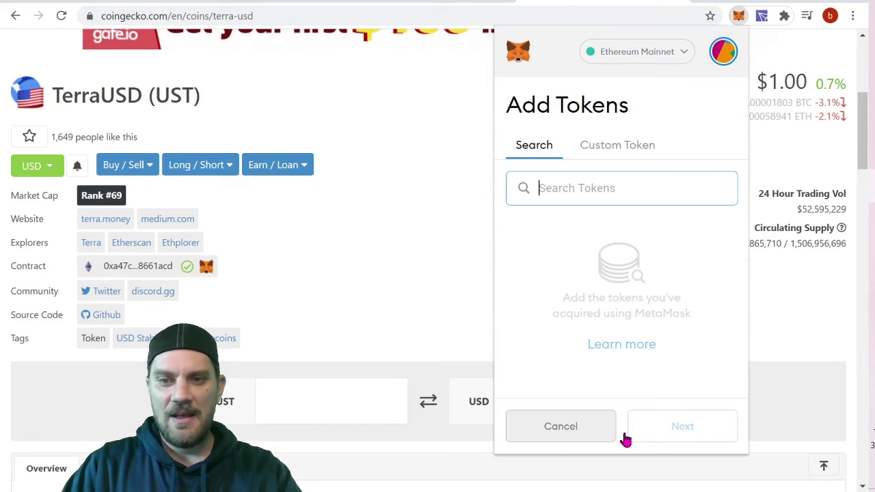
pyautogui.click(624, 147)
pyautogui.rightClick(527, 202)
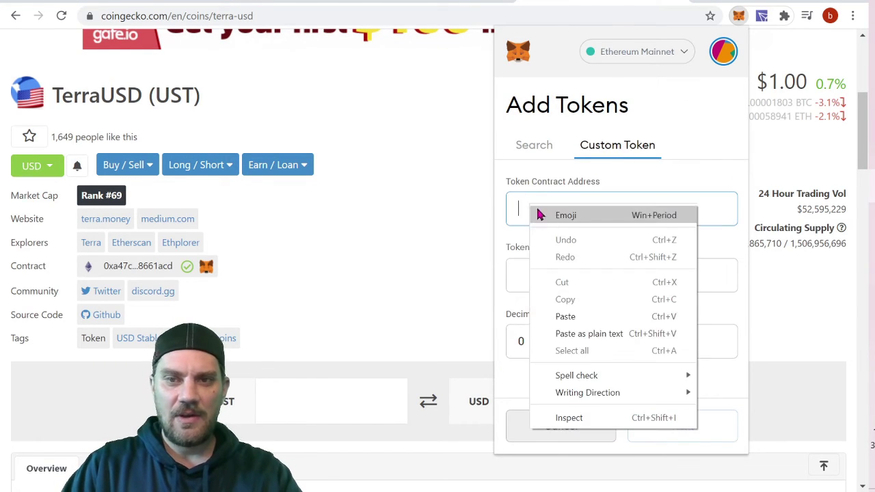
pyautogui.click(581, 331)
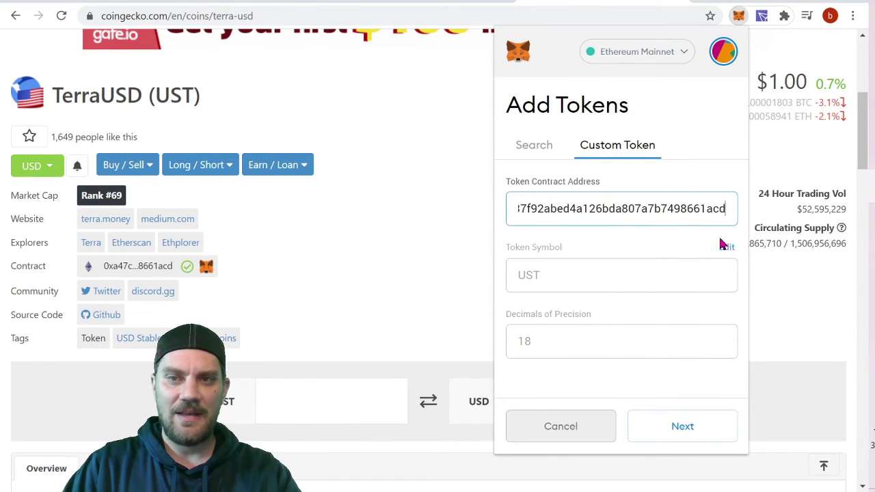
pyautogui.click(686, 428)
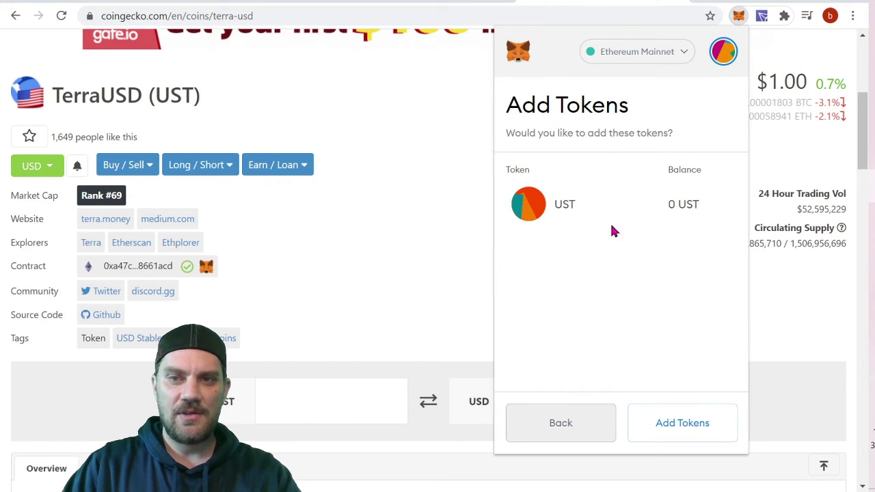
pyautogui.click(674, 431)
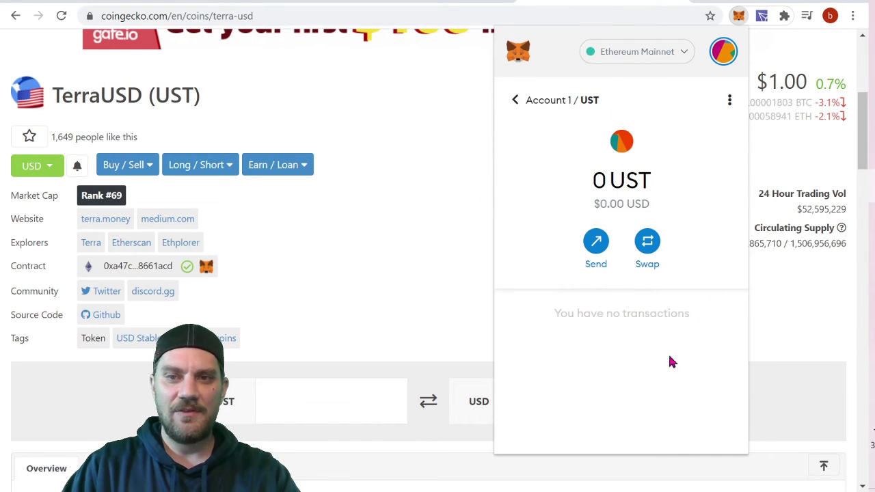
# Open the newly added UST token from Account 1's assets, hide it, and check the end of the asset list.
pyautogui.click(515, 102)
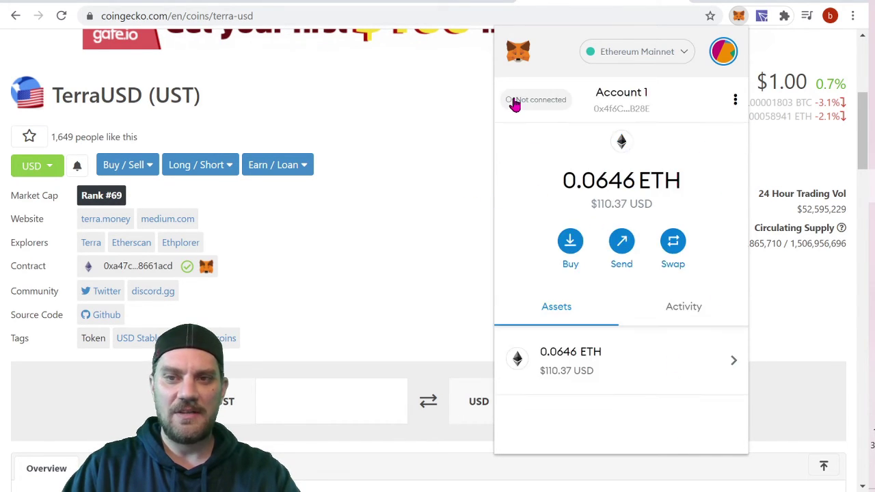
pyautogui.scroll(-5, 689, 253)
pyautogui.scroll(-9, 689, 258)
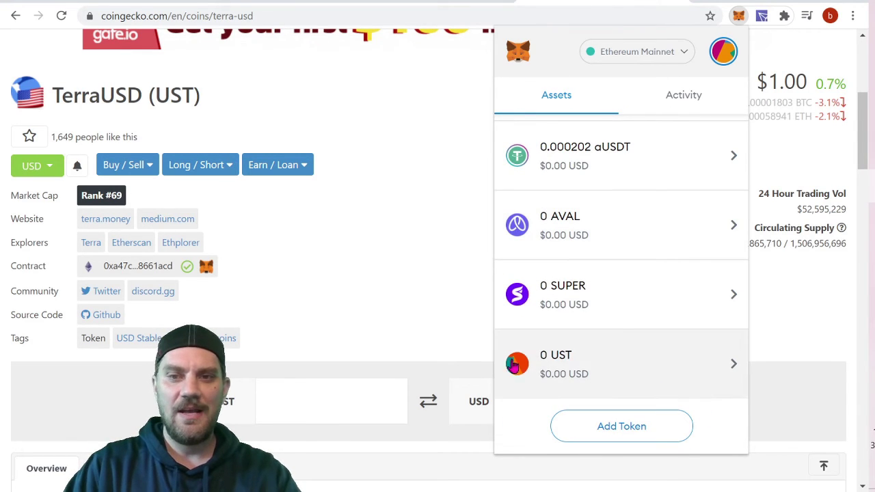
pyautogui.click(657, 362)
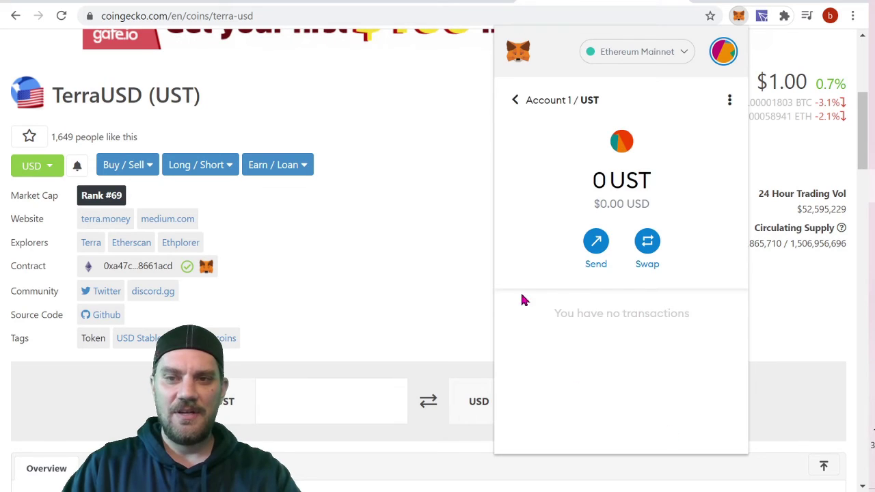
pyautogui.click(730, 100)
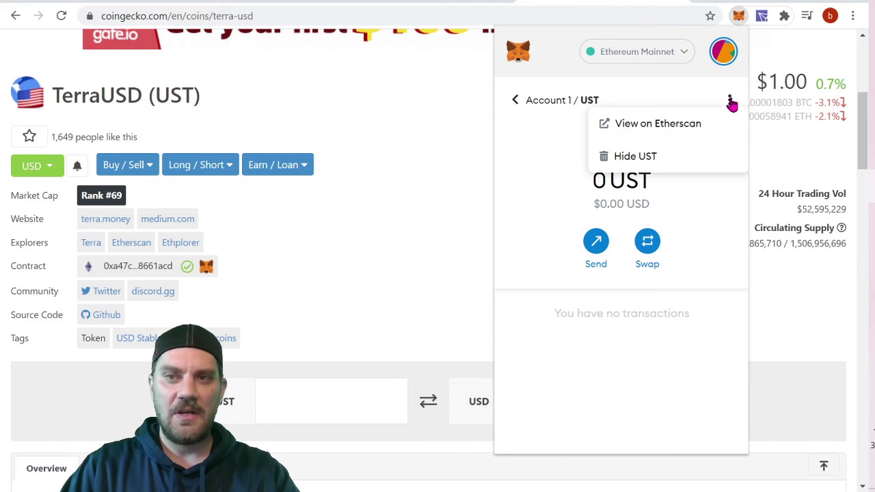
pyautogui.click(619, 157)
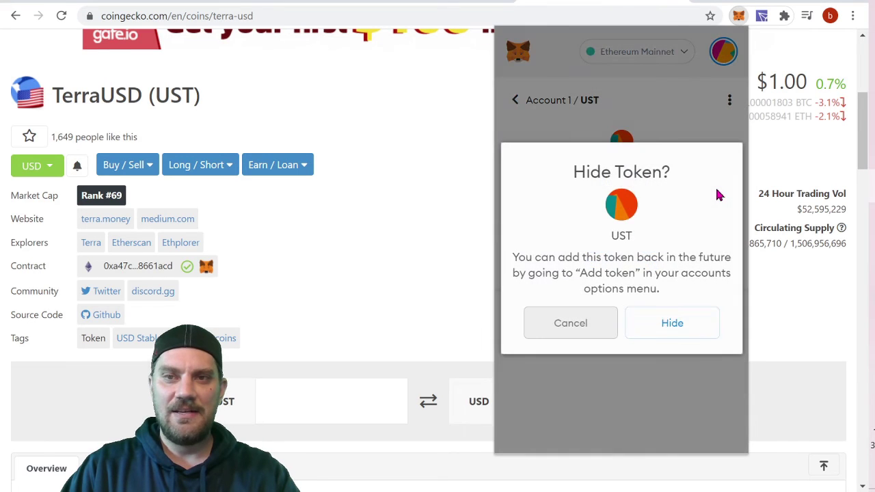
pyautogui.click(680, 326)
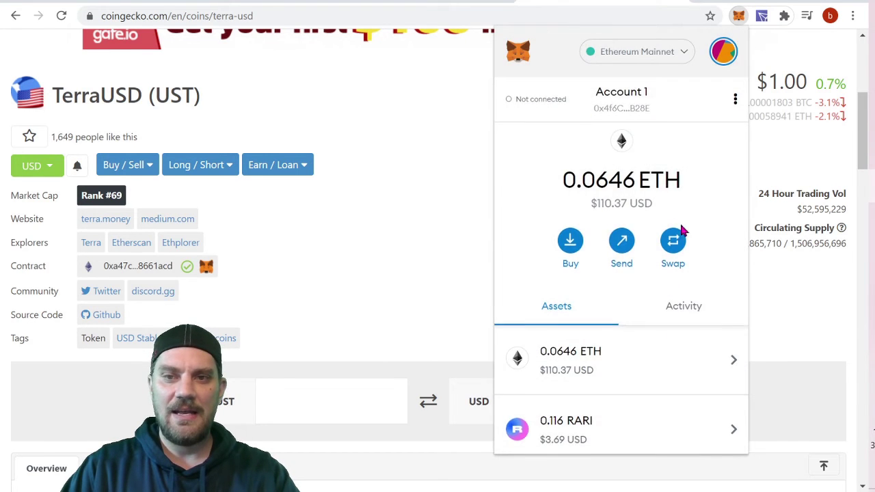
pyautogui.scroll(-15, 679, 234)
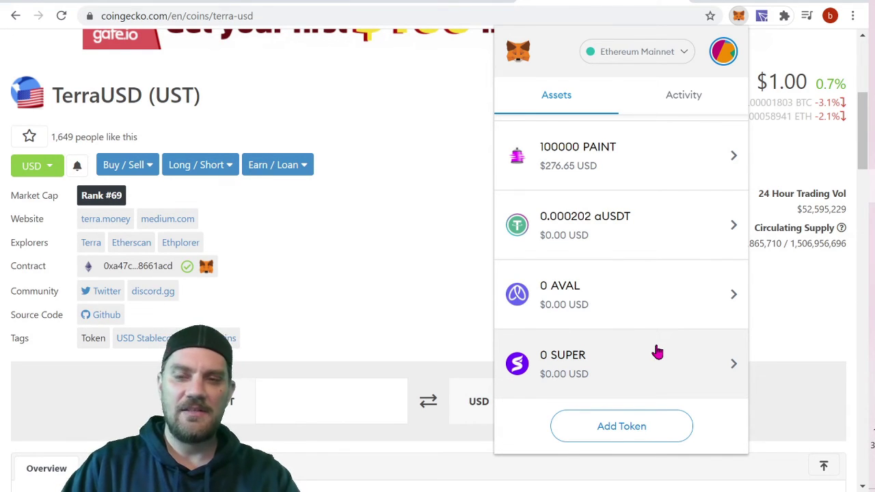
# Add UST to MetaMask directly from CoinGecko's TerraUSD contract entry and accept the suggested token.
pyautogui.click(422, 236)
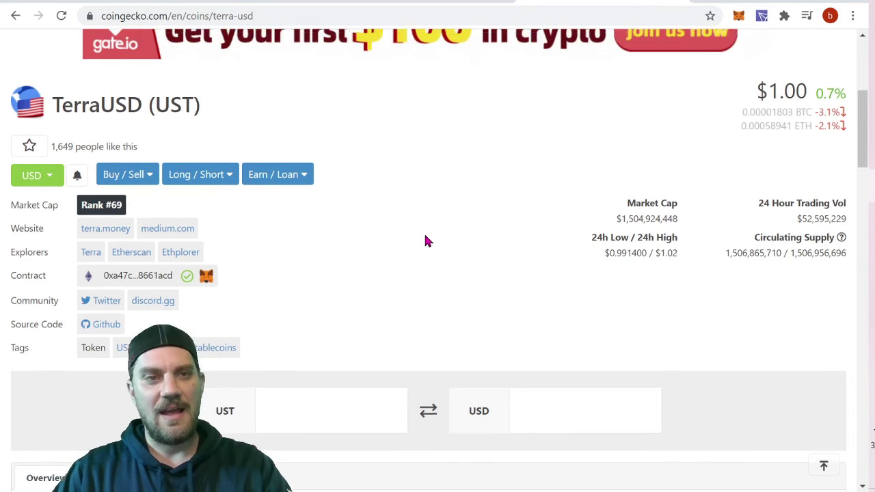
pyautogui.scroll(2, 423, 241)
pyautogui.scroll(-2, 423, 241)
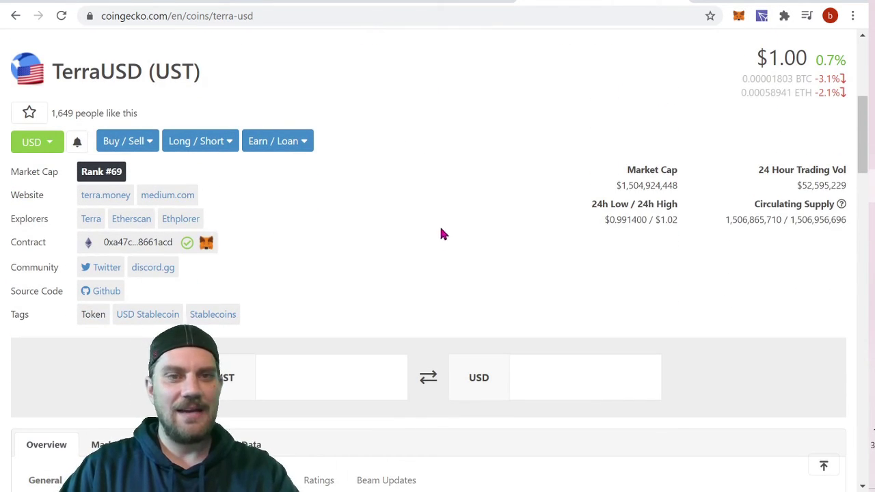
pyautogui.click(212, 252)
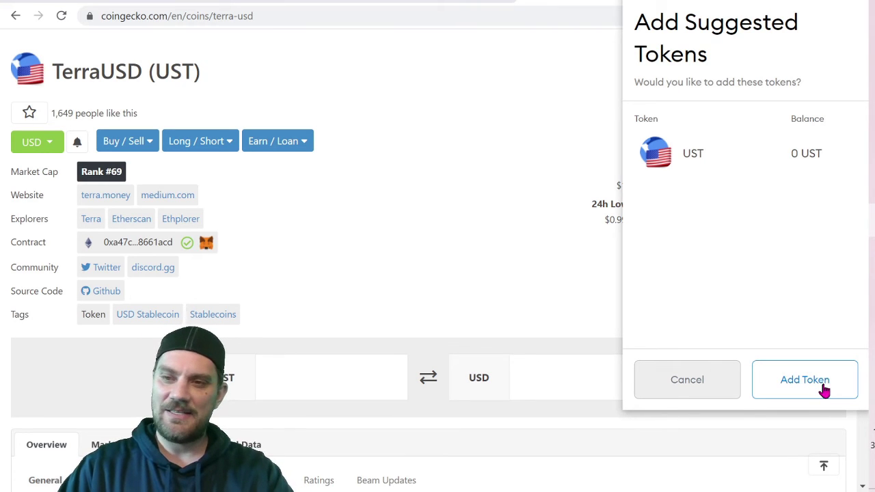
pyautogui.click(824, 387)
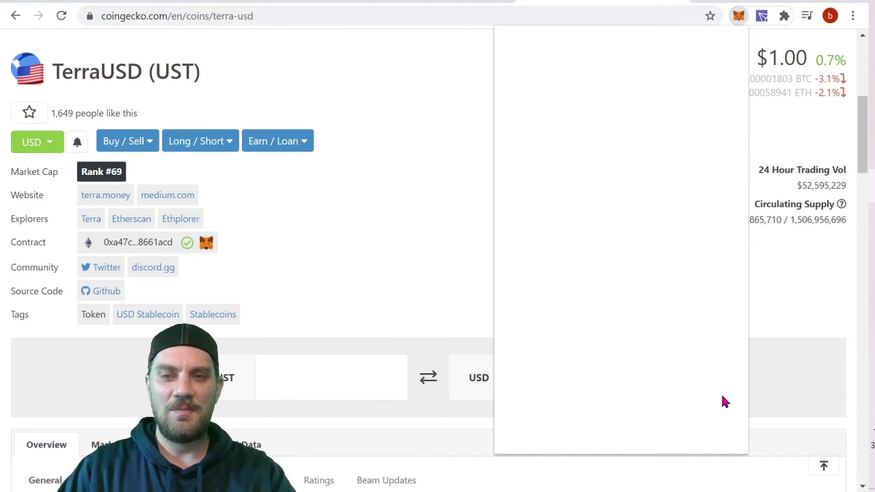
# Open the UST token at the end of Account 1's asset list, hide it, and close the wallet popup.
pyautogui.scroll(-15, 690, 359)
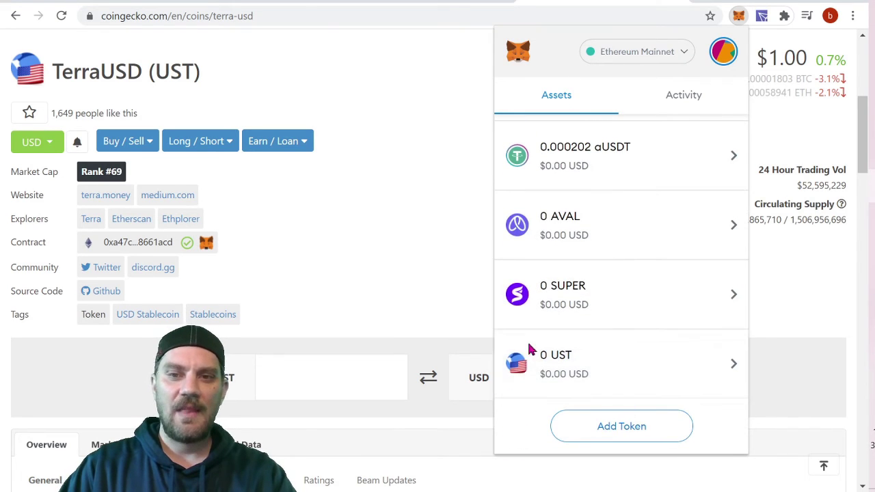
pyautogui.click(712, 365)
pyautogui.click(729, 106)
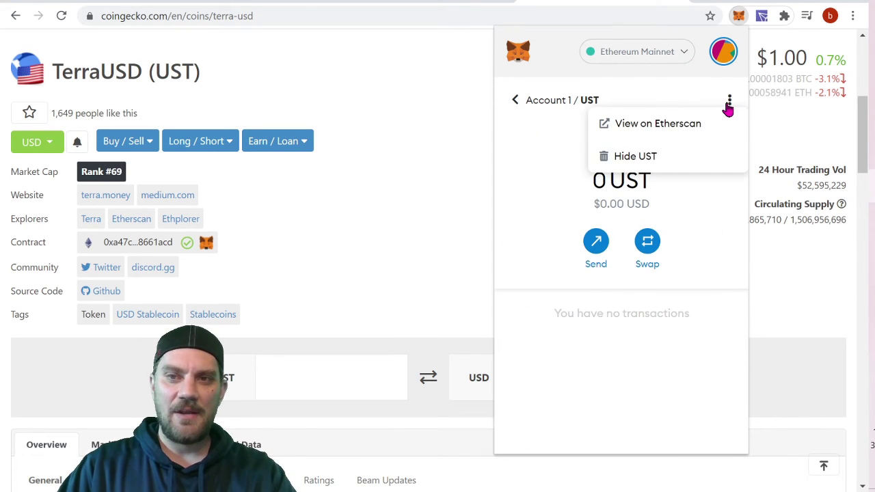
pyautogui.click(631, 157)
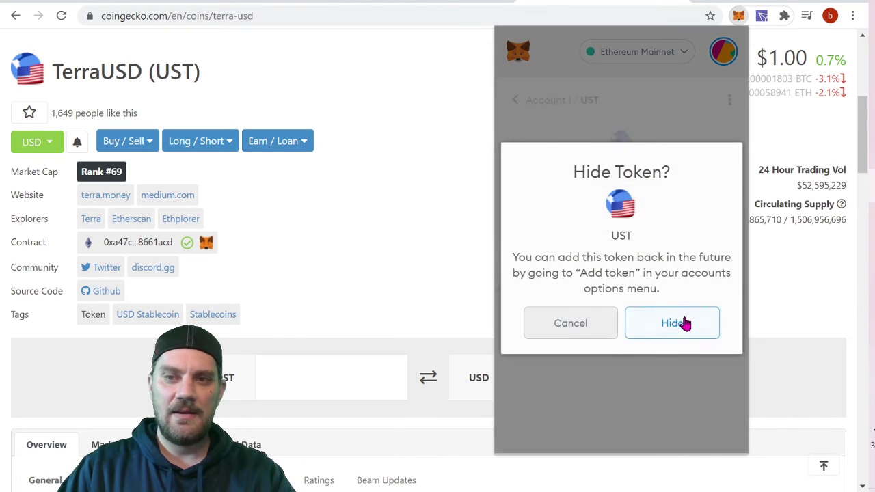
pyautogui.click(679, 322)
pyautogui.click(432, 132)
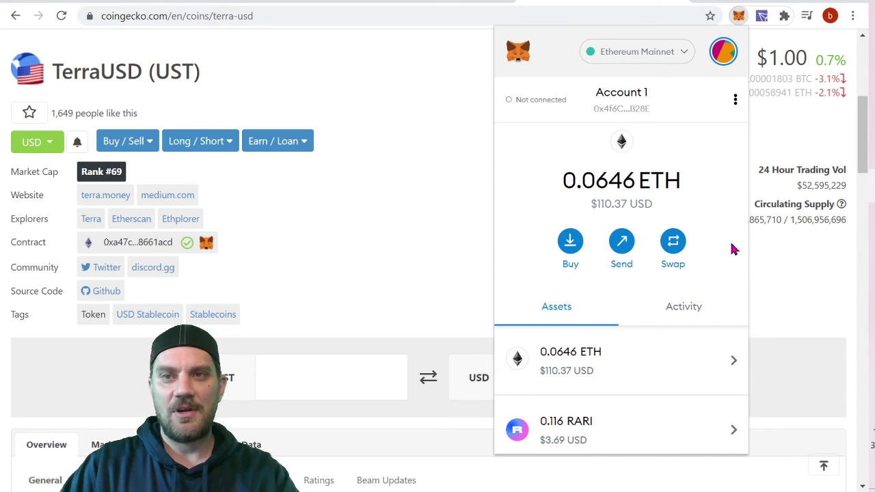
pyautogui.click(429, 62)
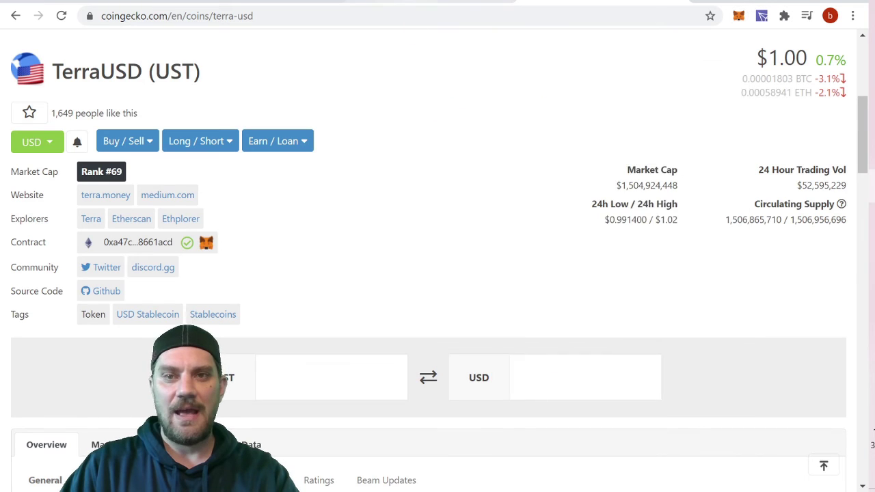
# In the full-page MetaMask wallet, switch the network to Matic Mainnet and review Account 1's assets there.
pyautogui.click(419, 2)
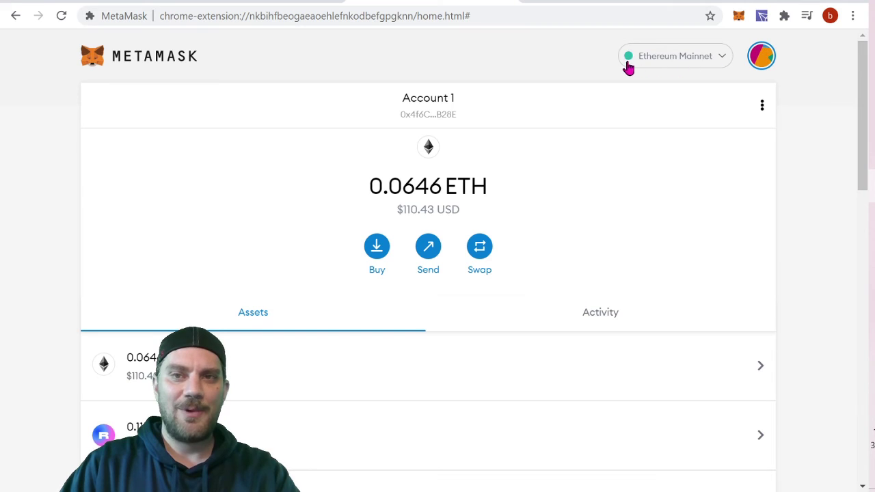
pyautogui.click(725, 60)
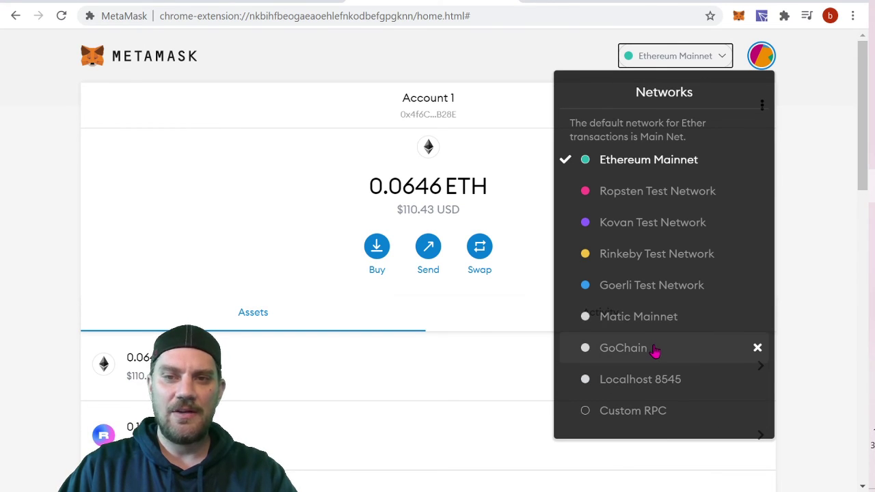
pyautogui.click(633, 315)
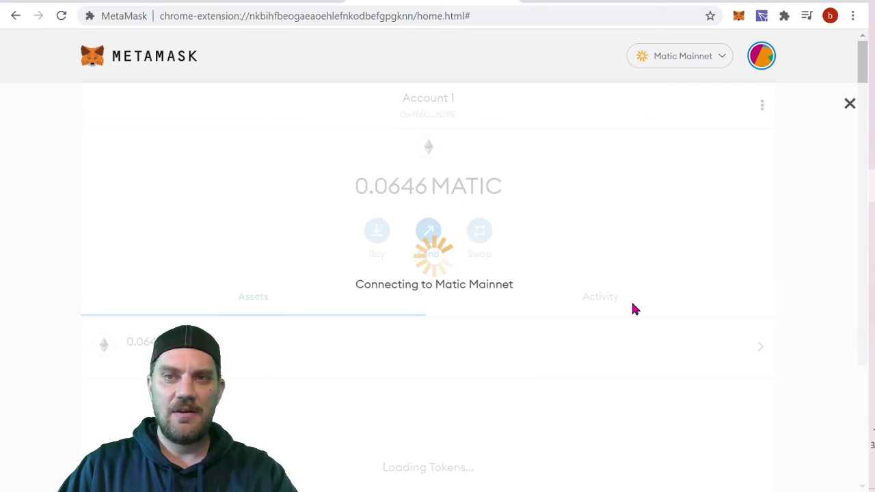
pyautogui.scroll(-3, 633, 308)
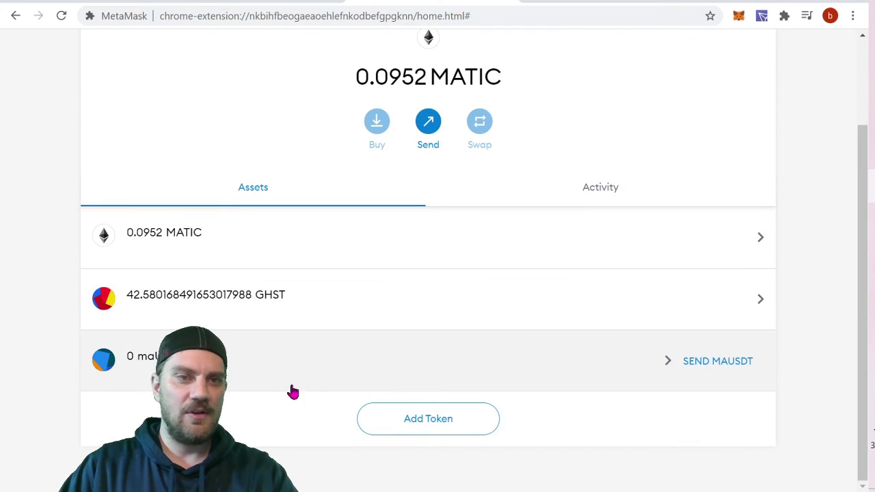
pyautogui.scroll(3, 615, 332)
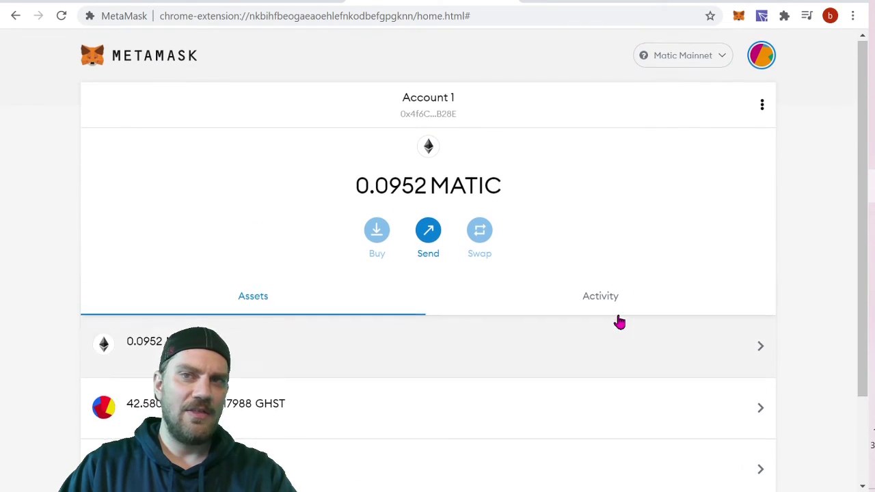
# Switch the wallet to the GoChain network and view the tokens Account 1 holds on it.
pyautogui.click(717, 62)
pyautogui.click(642, 349)
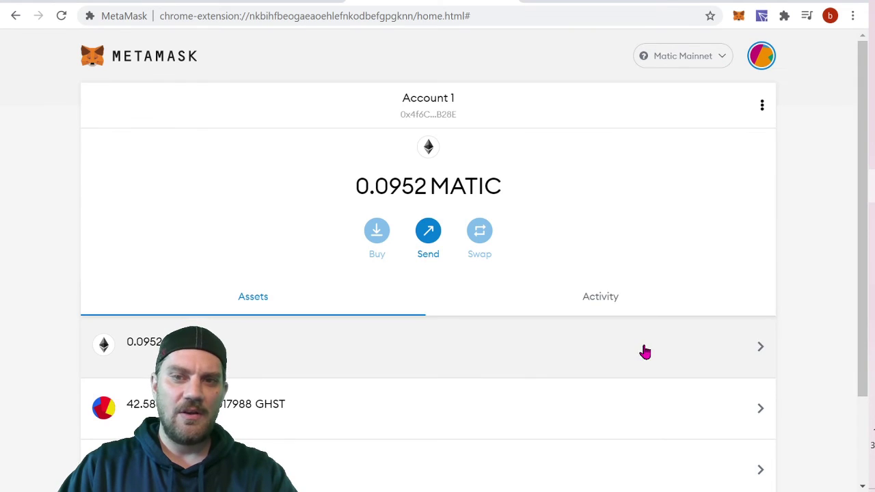
pyautogui.scroll(-1, 616, 304)
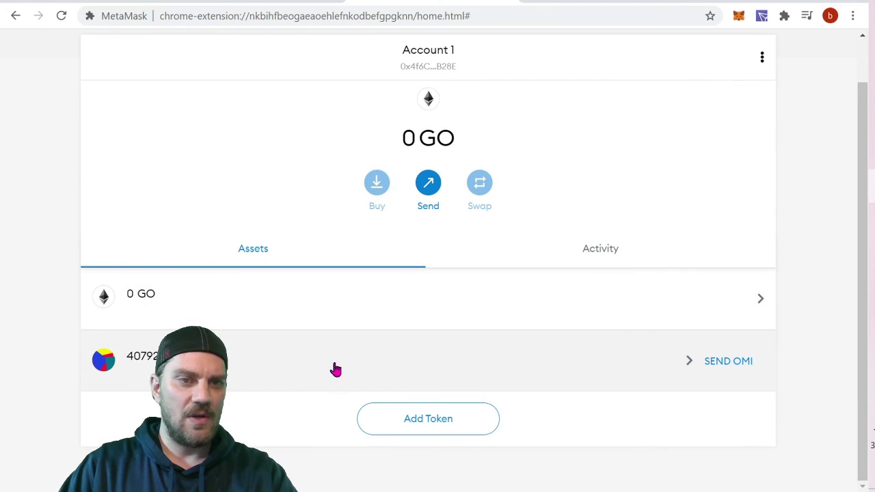
pyautogui.scroll(1, 697, 250)
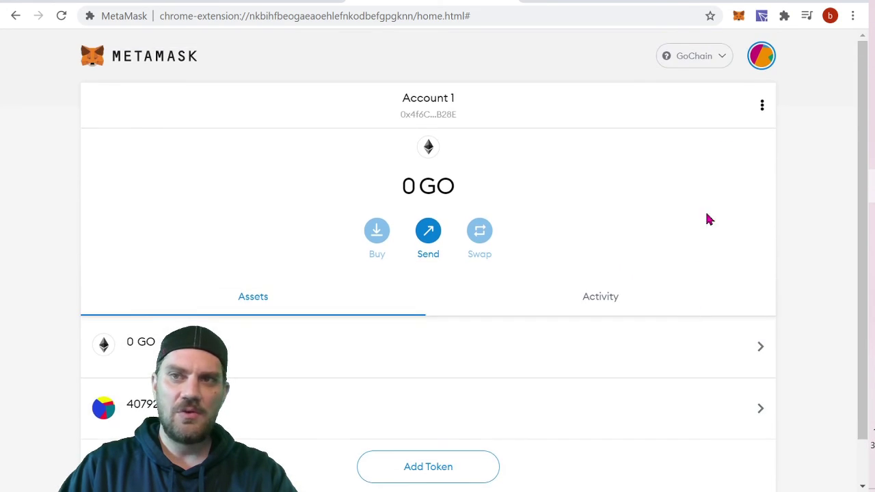
# Open the Custom RPC form for a new network, review its fields through Block Explorer URL, and cancel it.
pyautogui.click(701, 58)
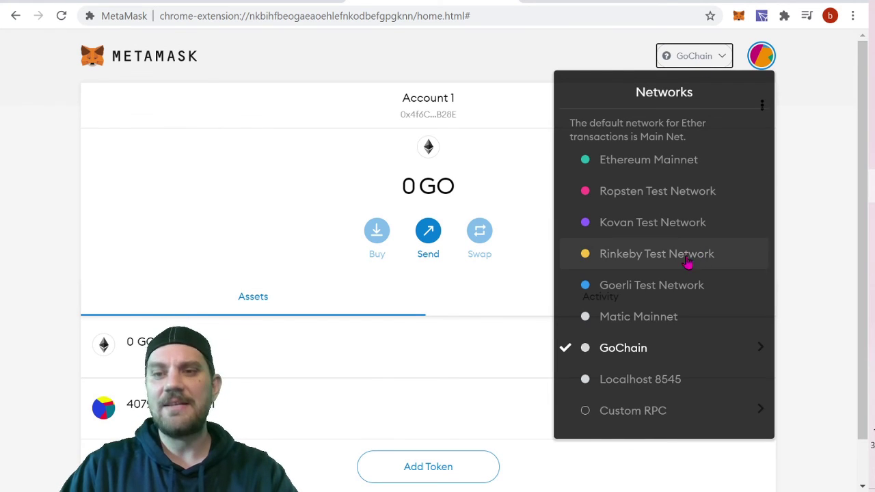
pyautogui.click(658, 415)
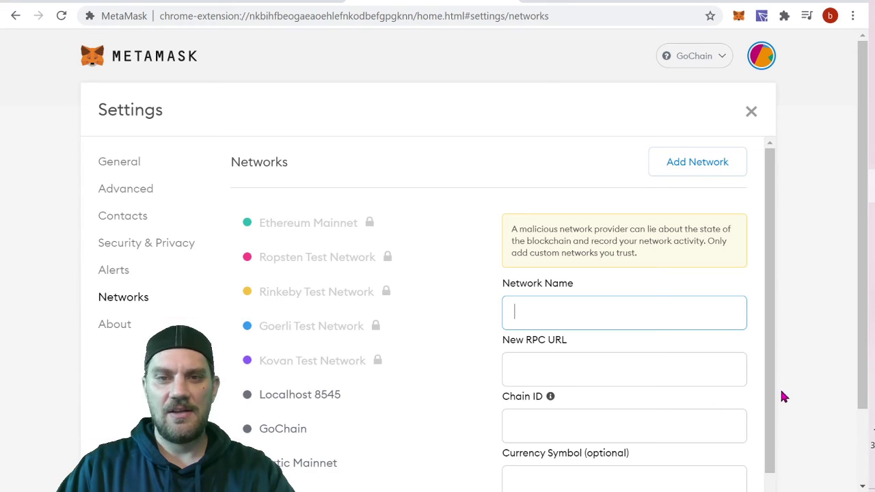
pyautogui.moveTo(771, 273); pyautogui.dragTo(779, 398)
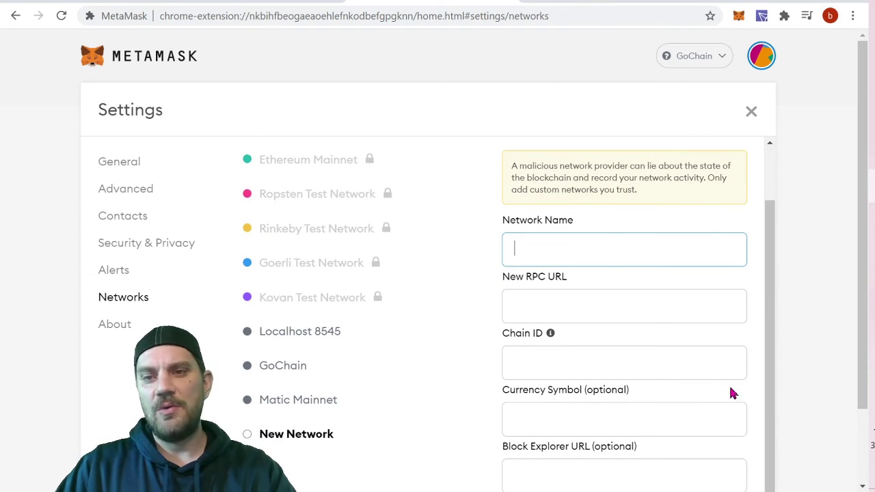
pyautogui.moveTo(866, 185); pyautogui.dragTo(865, 273)
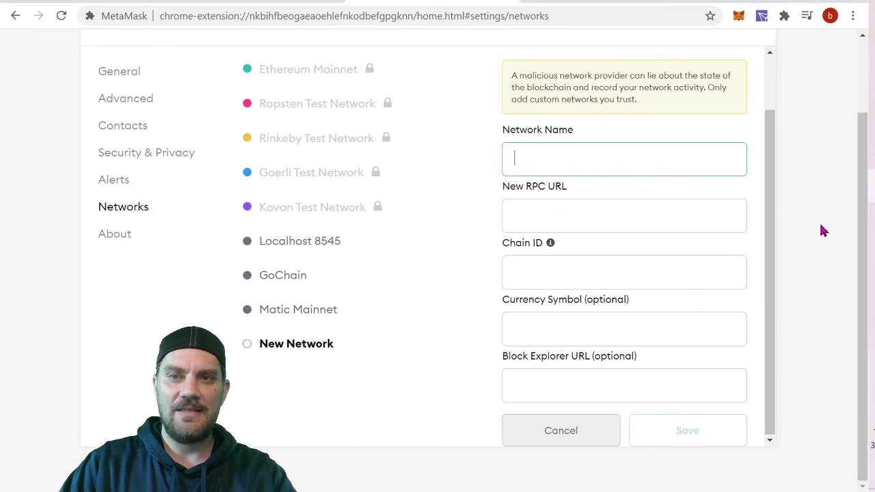
pyautogui.moveTo(773, 307); pyautogui.dragTo(760, 98)
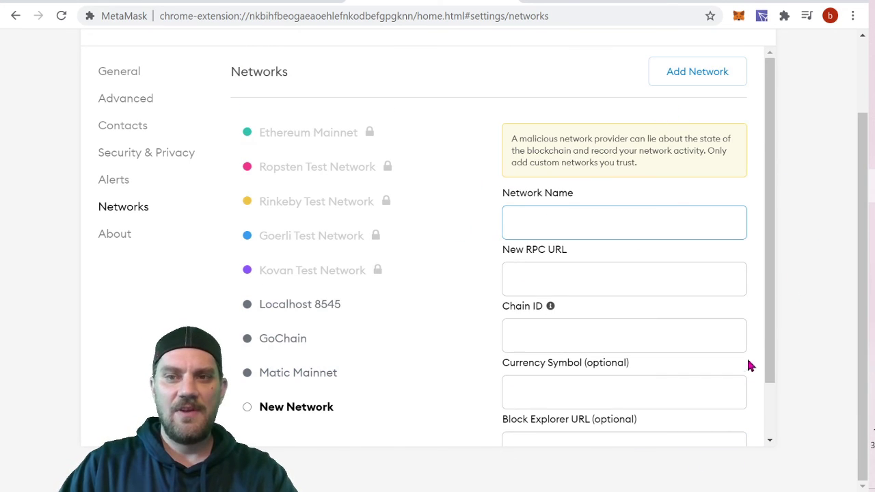
pyautogui.scroll(-1, 750, 370)
pyautogui.click(549, 438)
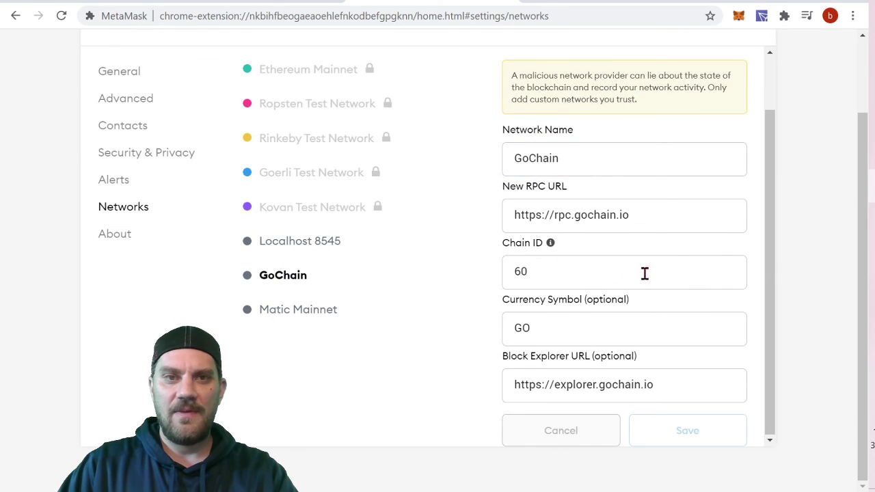
# Close the network settings and switch the wallet back to Ethereum Mainnet.
pyautogui.scroll(1, 766, 111)
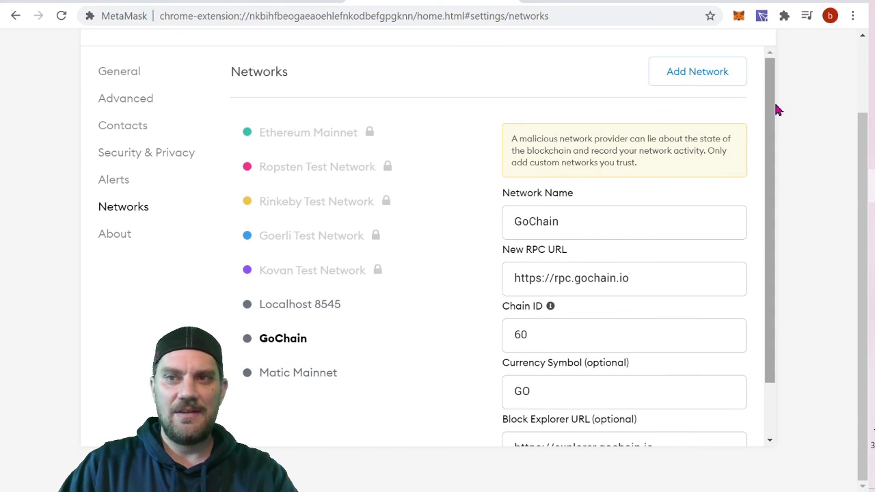
pyautogui.scroll(2, 650, 269)
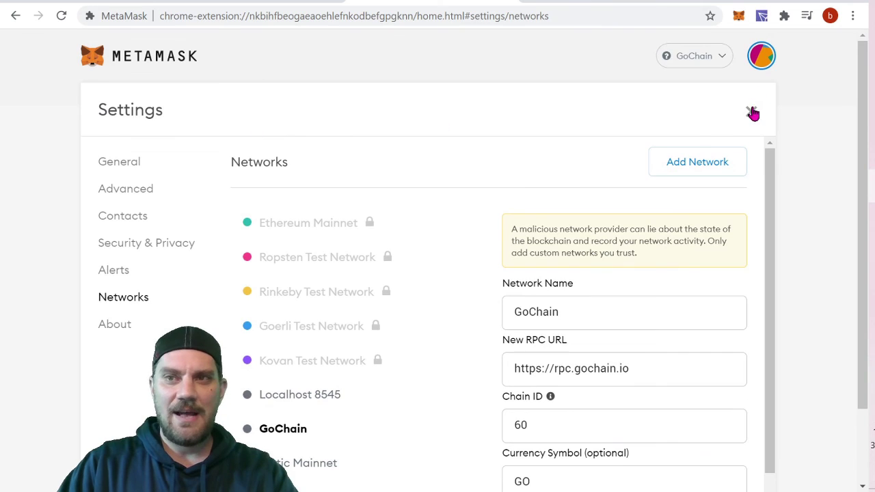
pyautogui.click(752, 113)
pyautogui.click(714, 56)
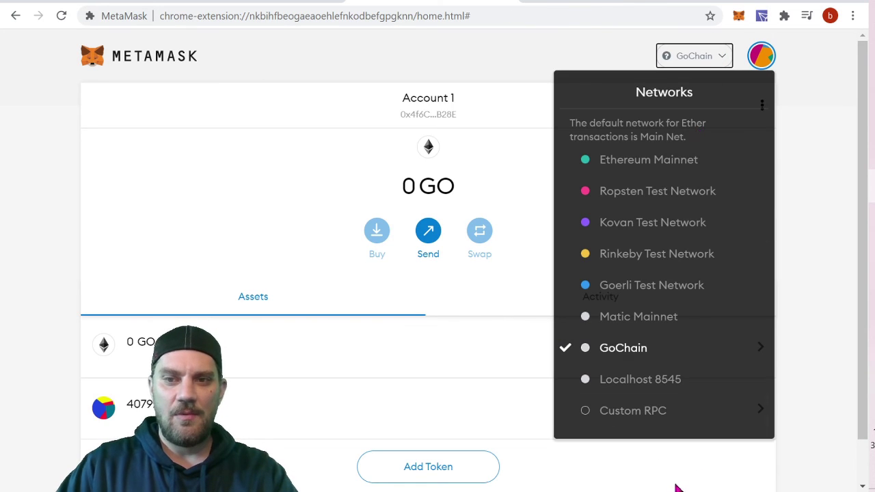
pyautogui.click(637, 160)
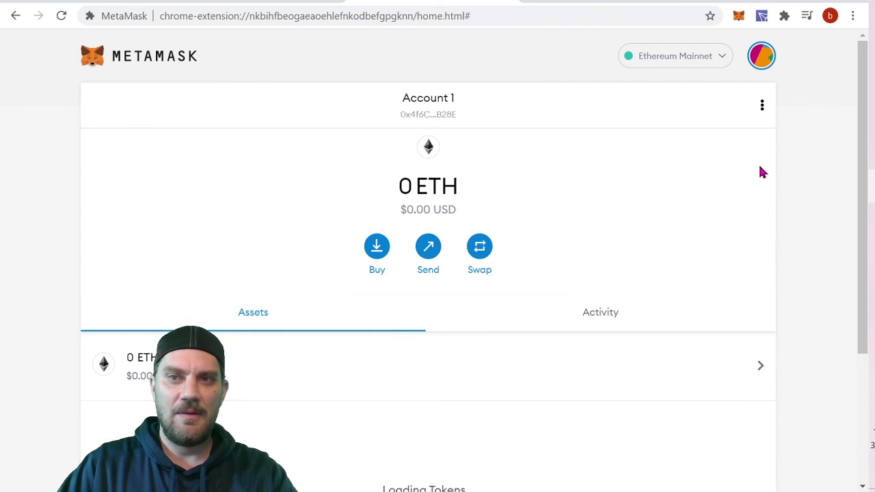
# Look through Account 1's asset list on Ethereum Mainnet and return to the metamask.io website.
pyautogui.scroll(-10, 750, 192)
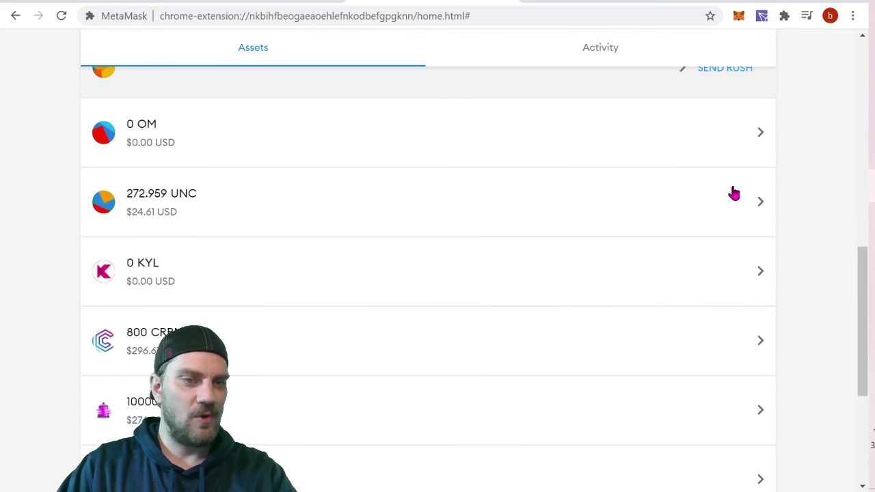
pyautogui.scroll(-3, 734, 194)
pyautogui.scroll(7, 735, 205)
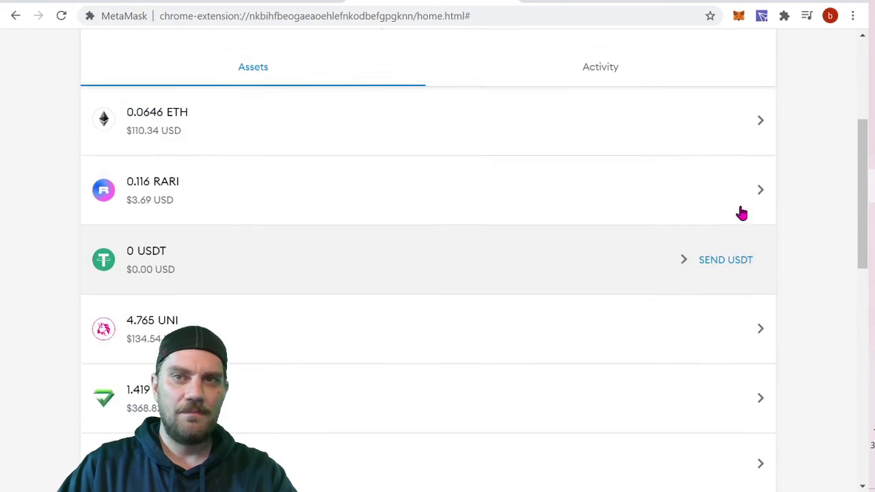
pyautogui.scroll(4, 745, 208)
pyautogui.click(247, 1)
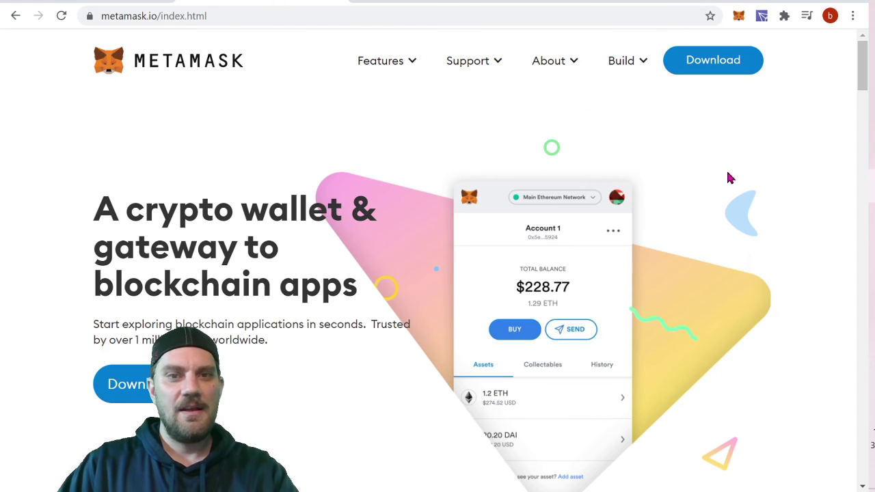